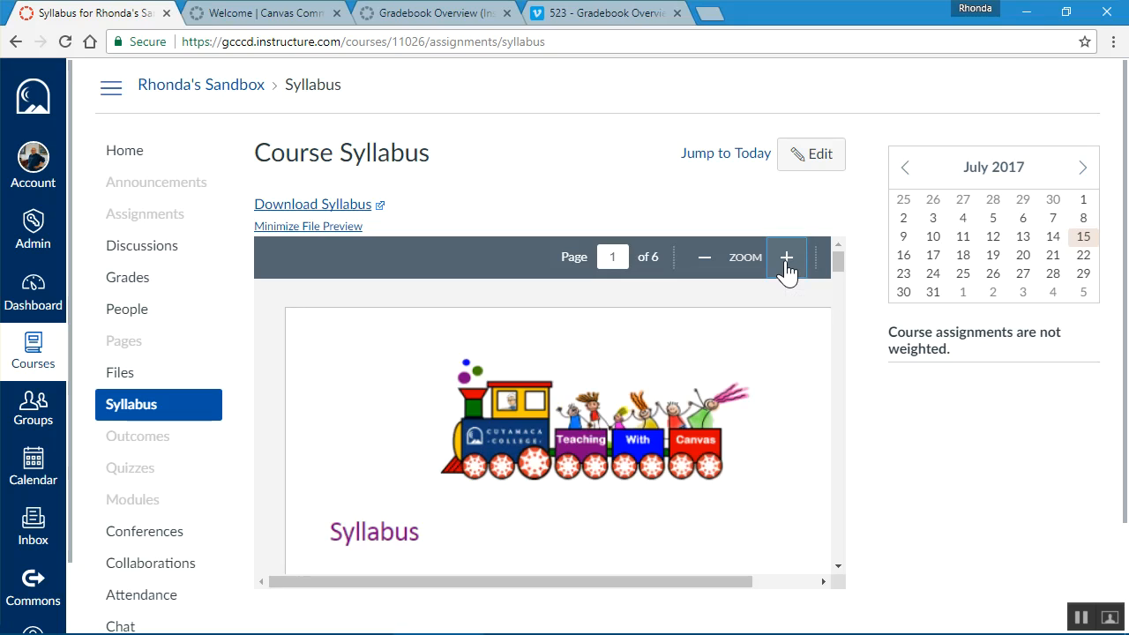
Step: Look up the grading categories in the syllabus preview and open the course's Assignments page
scroll(783, 374, down, 3)
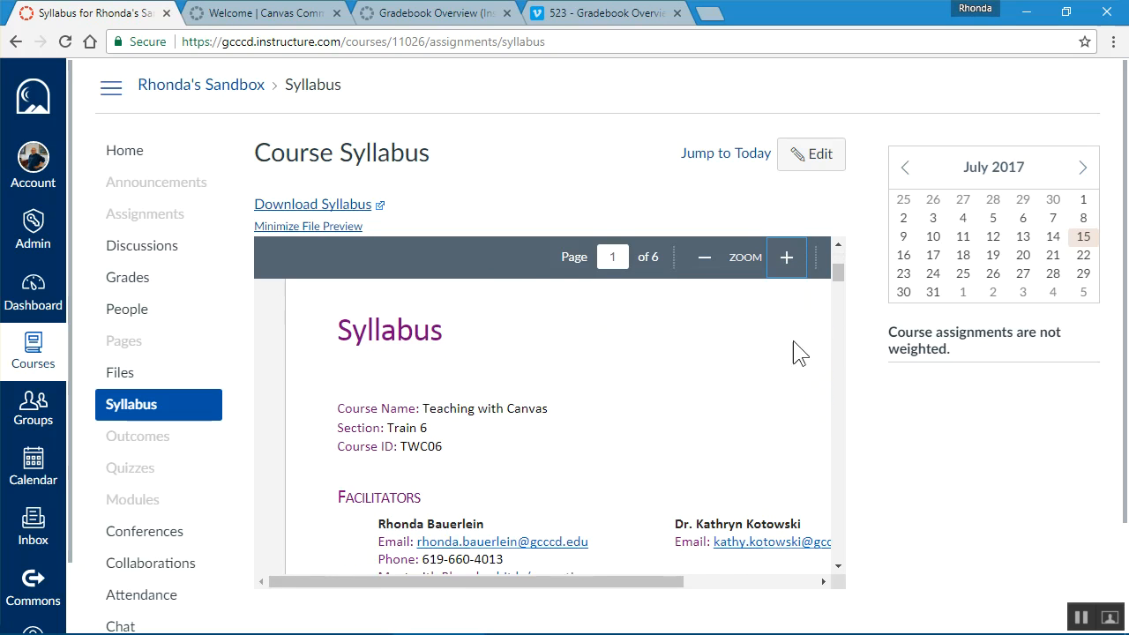
drag(836, 265, 838, 500)
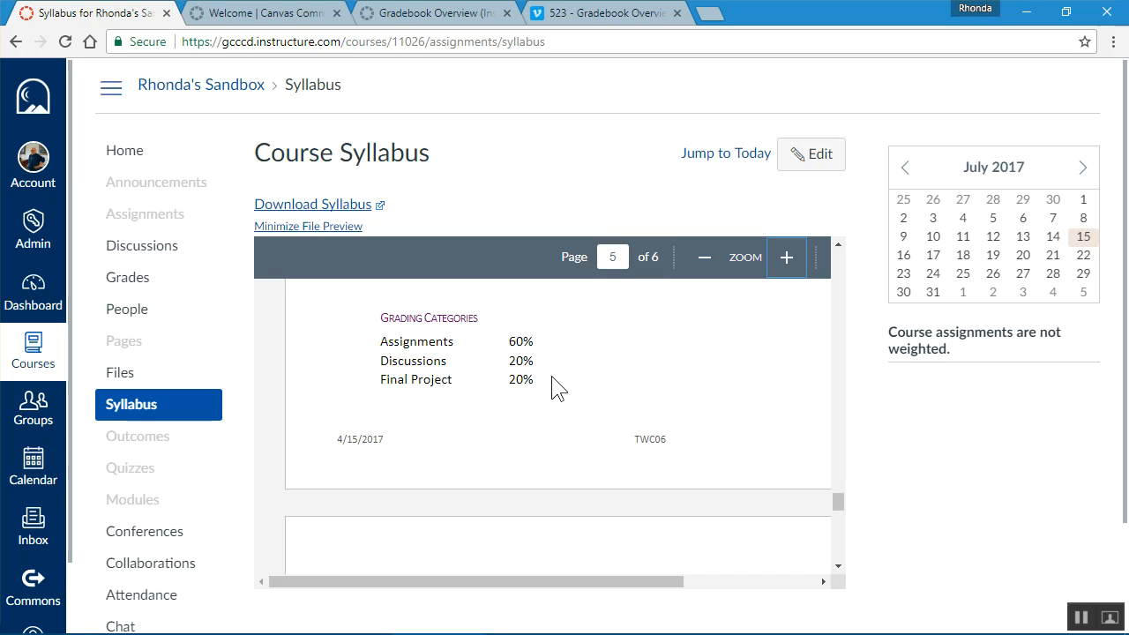
click(136, 222)
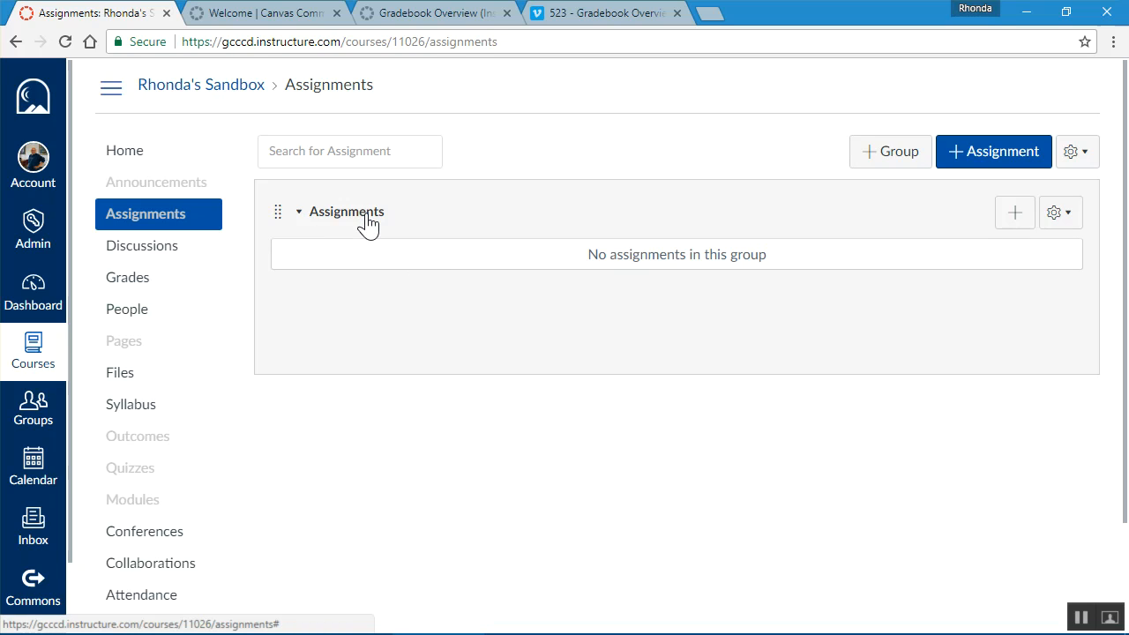
Step: Add two assignment groups named Discussions and Final Project
click(889, 152)
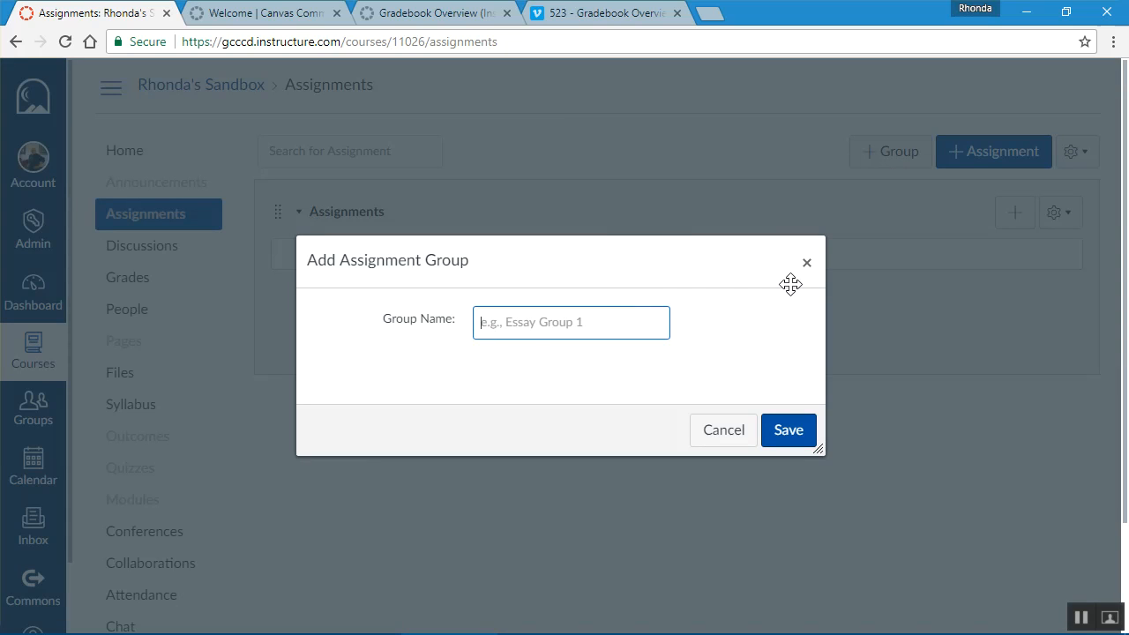
text(Discussions)
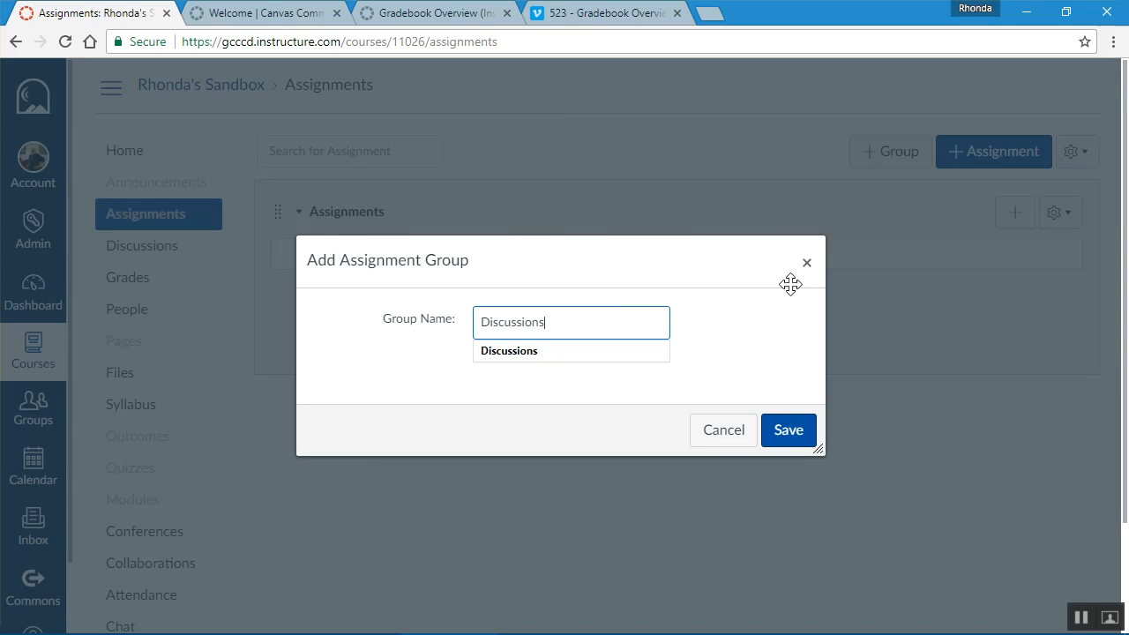
key(Return)
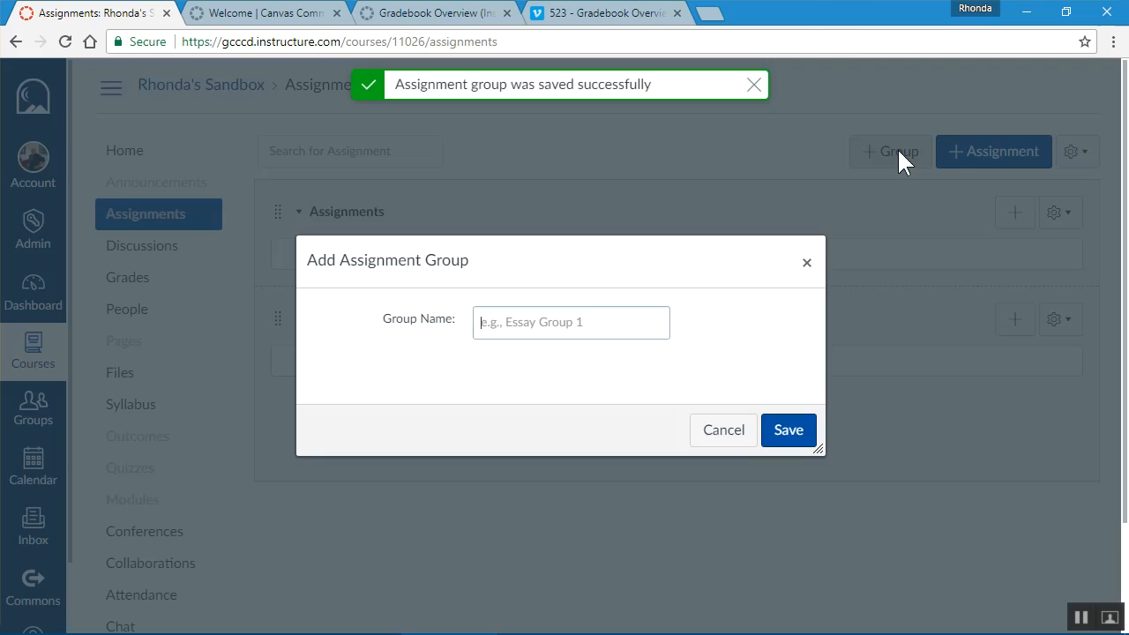
click(895, 151)
text(F)
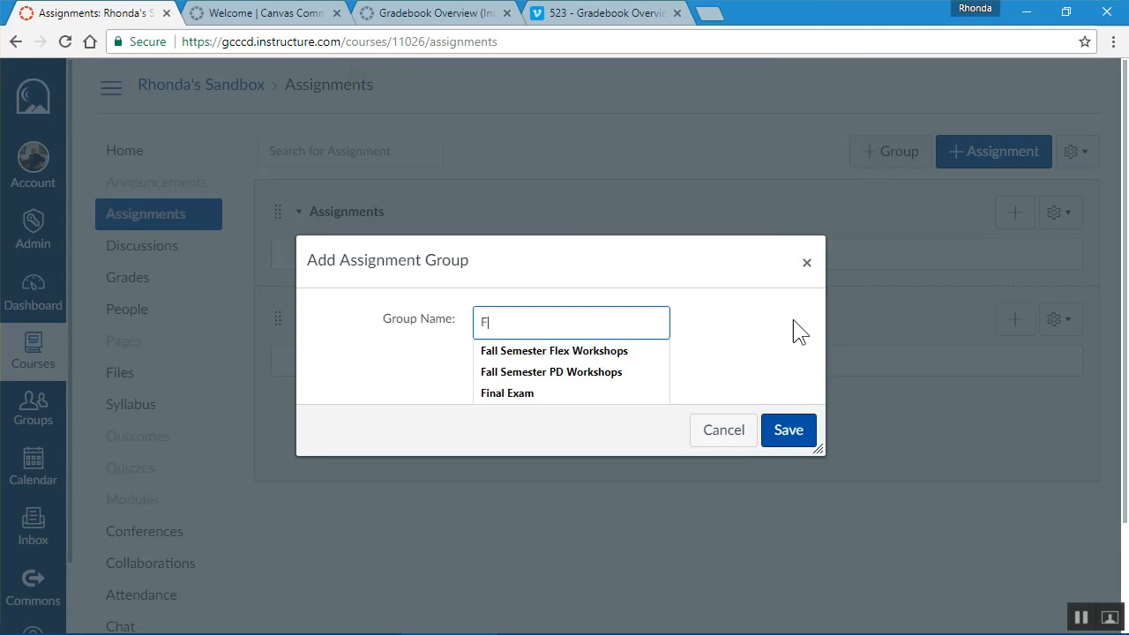
text(inal Project)
key(Return)
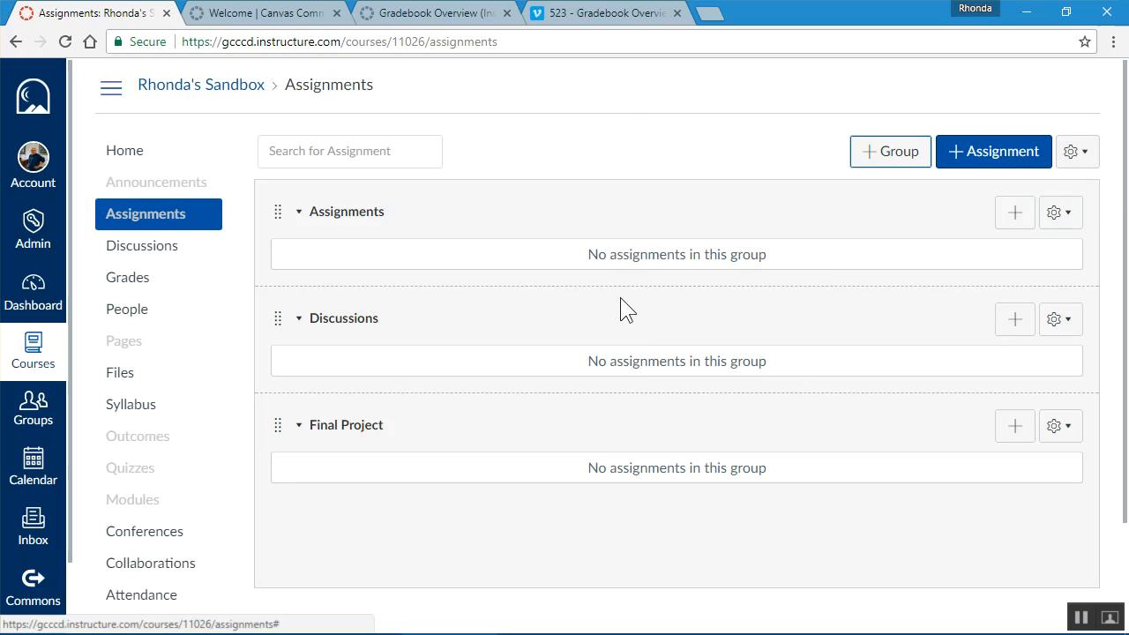
Step: Weight the final grade by assignment groups, with Assignments at 60%, Discussions at 20% and Final Project at 20%
click(1087, 157)
click(1029, 210)
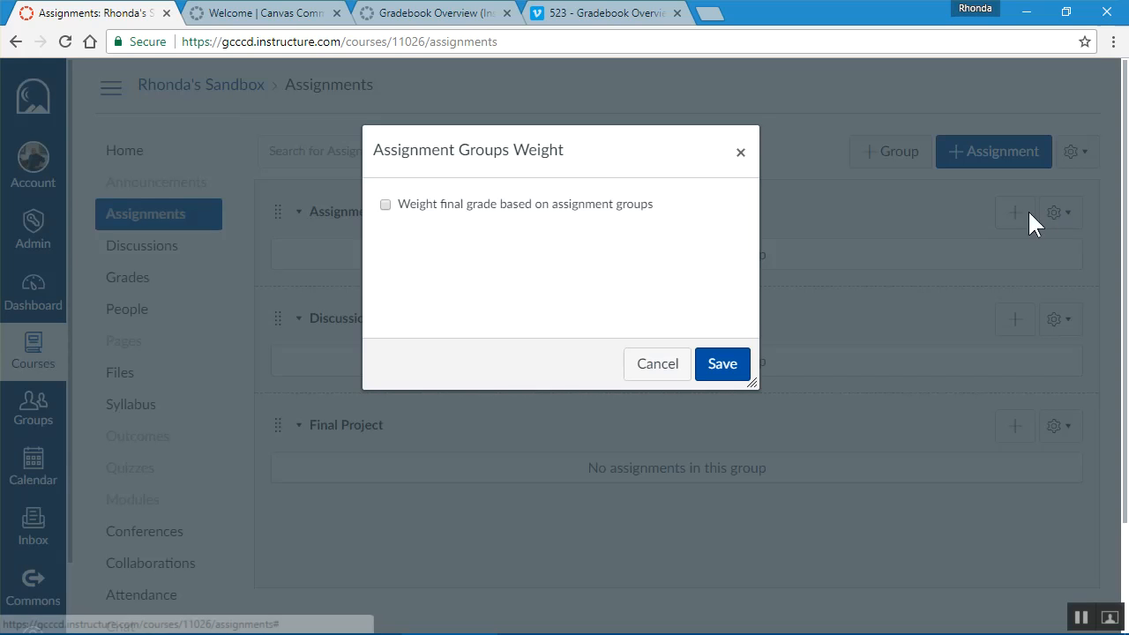
click(386, 206)
click(650, 254)
text(6)
click(651, 306)
text(2)
click(649, 355)
text(2)
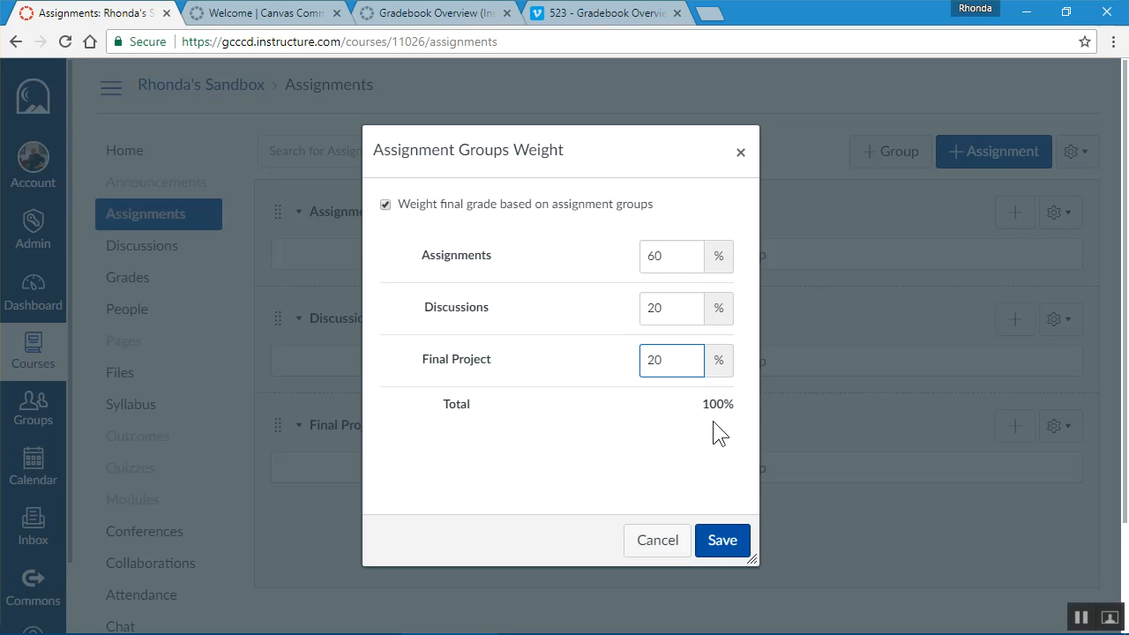
click(723, 538)
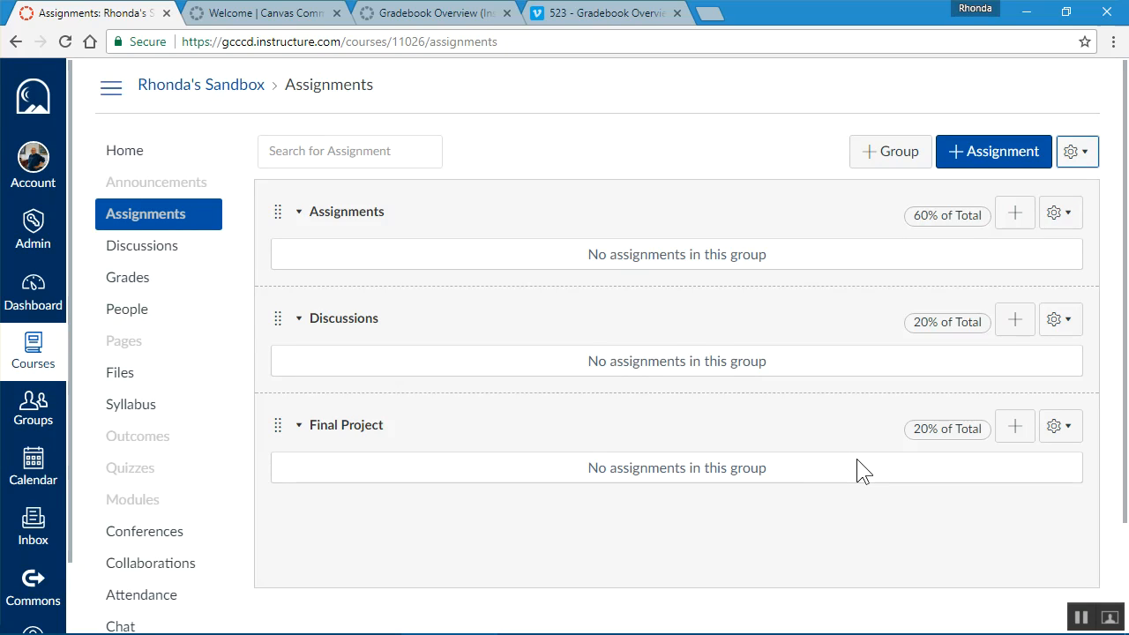
click(1083, 159)
click(1083, 157)
click(1077, 168)
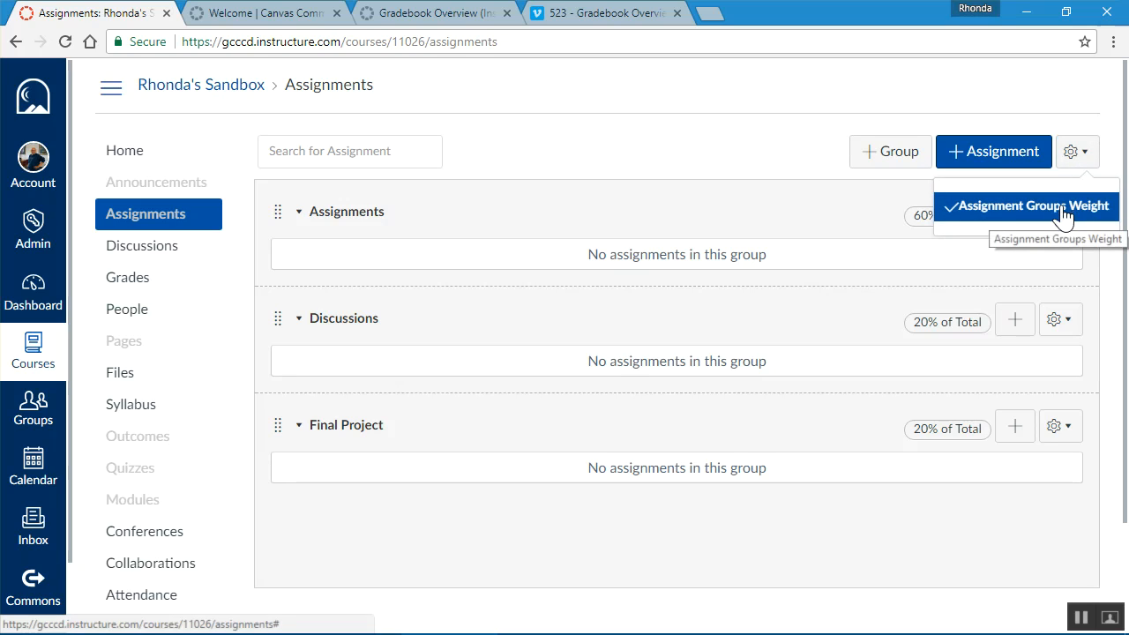
click(1087, 159)
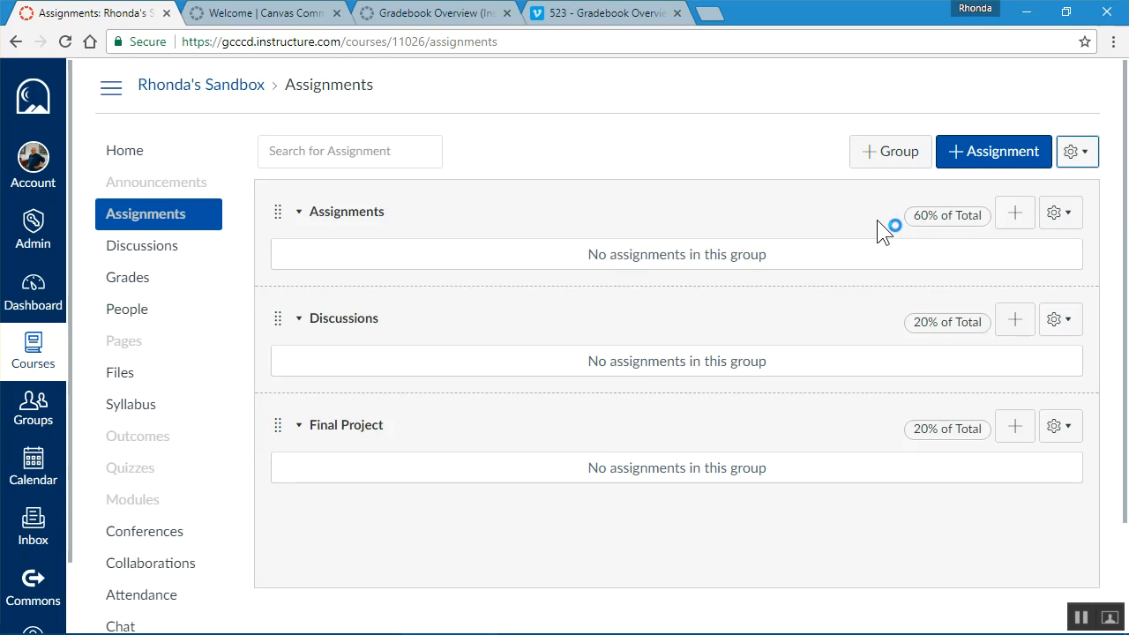
Step: Switch to the course outline in Word and highlight Profile Assignment and Introductions Discussion under Module 1 in yellow
mouse_move(514, 627)
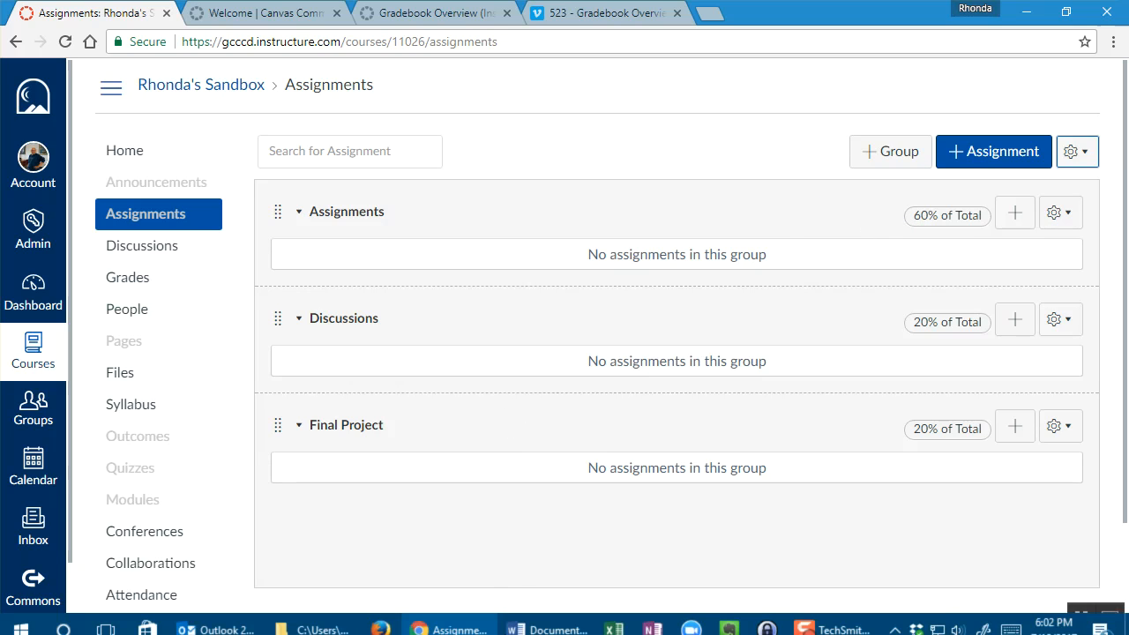
click(538, 622)
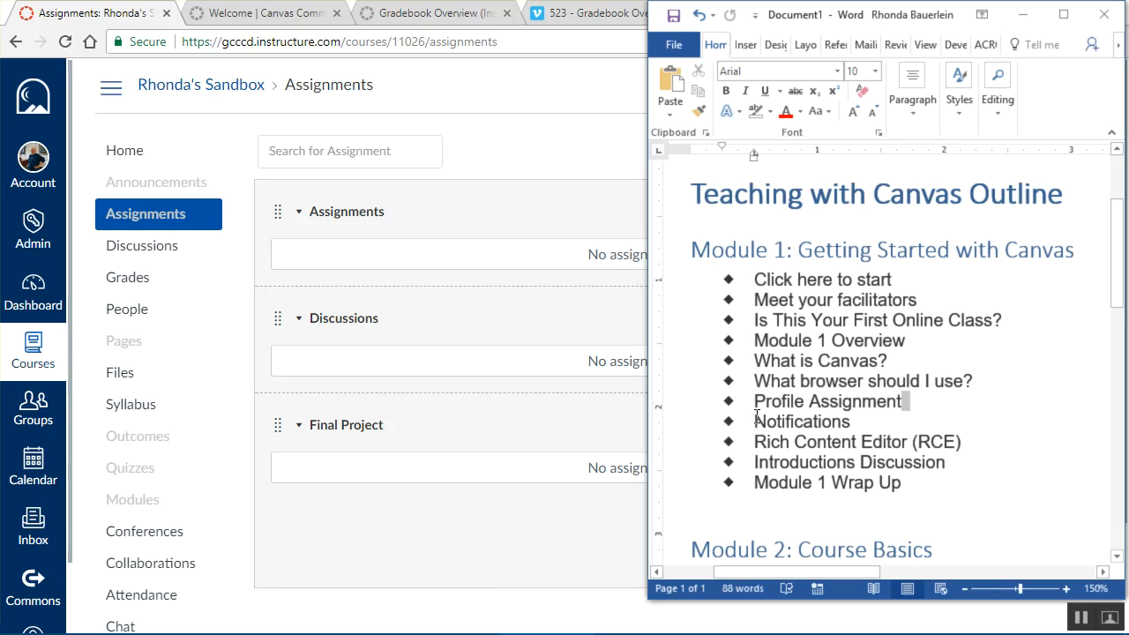
drag(910, 402, 749, 402)
click(770, 111)
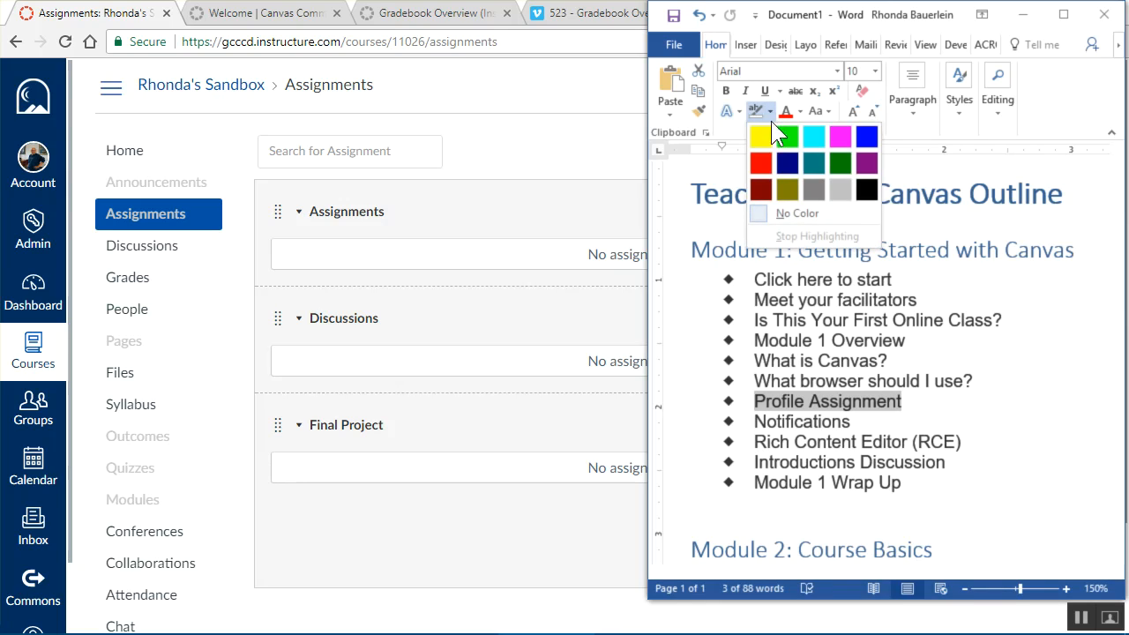
click(760, 142)
click(945, 445)
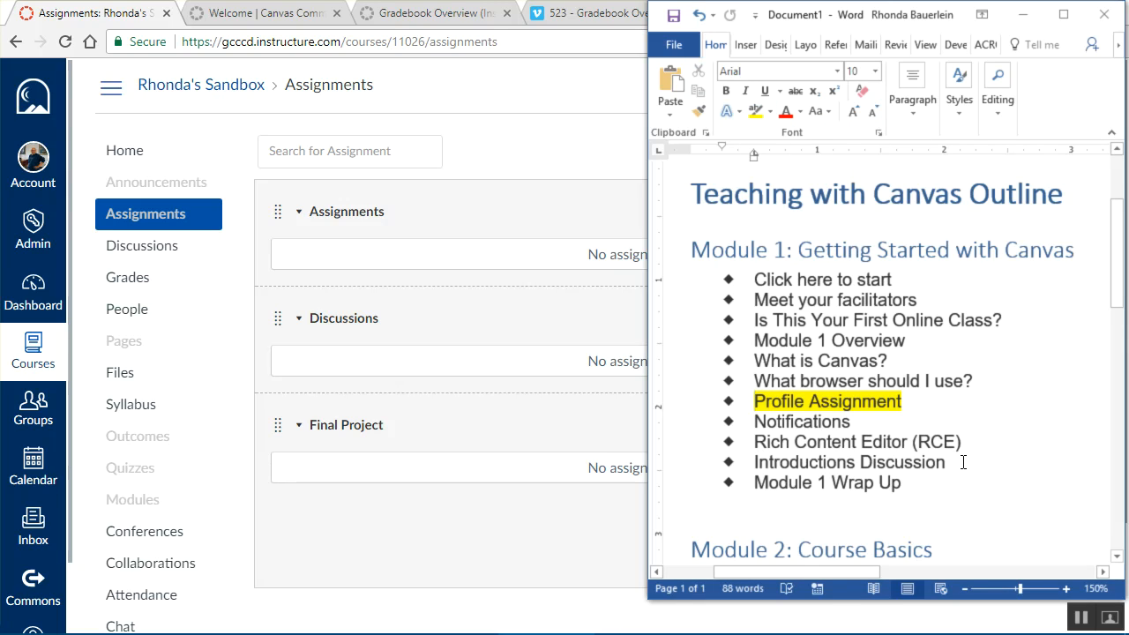
drag(965, 460, 751, 462)
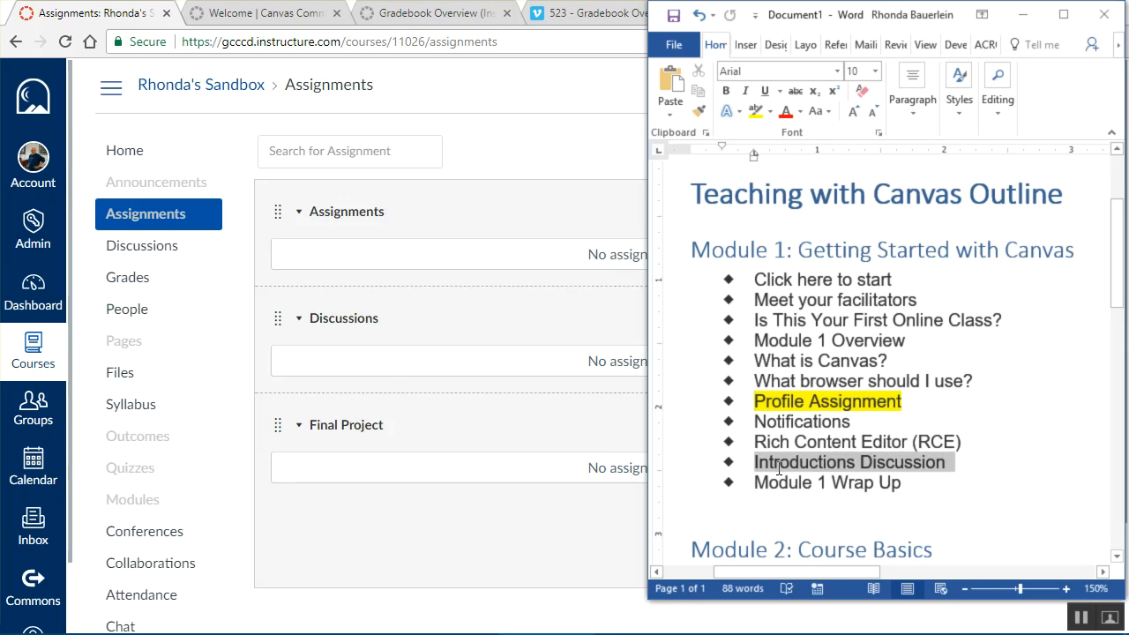
click(756, 112)
click(698, 173)
Step: Highlight the four lines from Syllabus Assignment to Announcement Assignment under Module 2 in yellow
scroll(882, 353, down, 6)
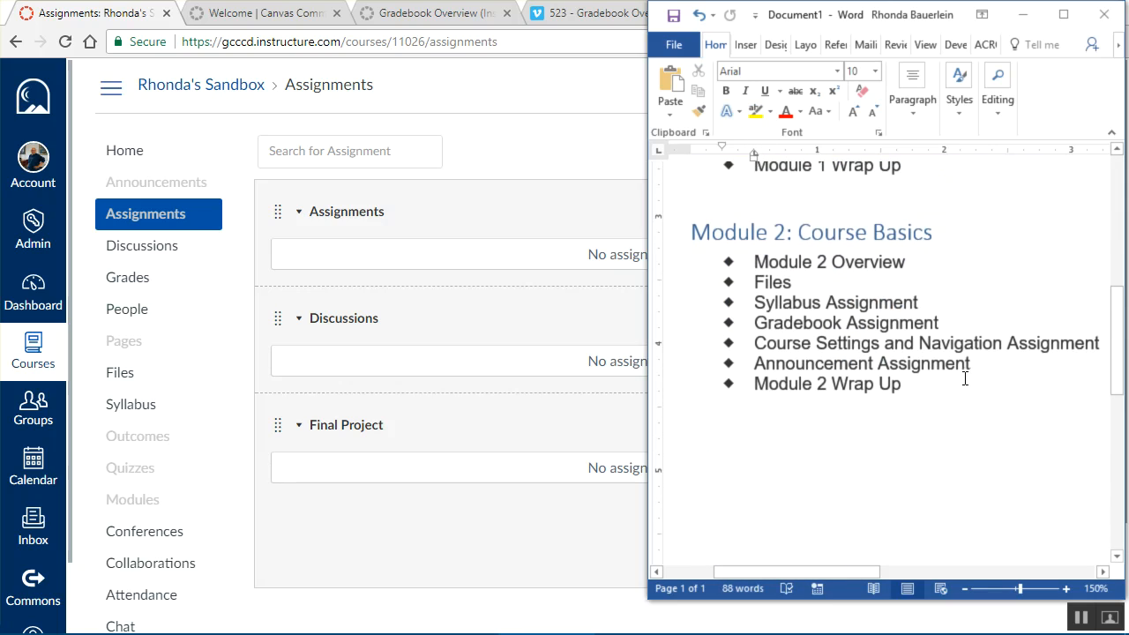
drag(978, 363, 754, 305)
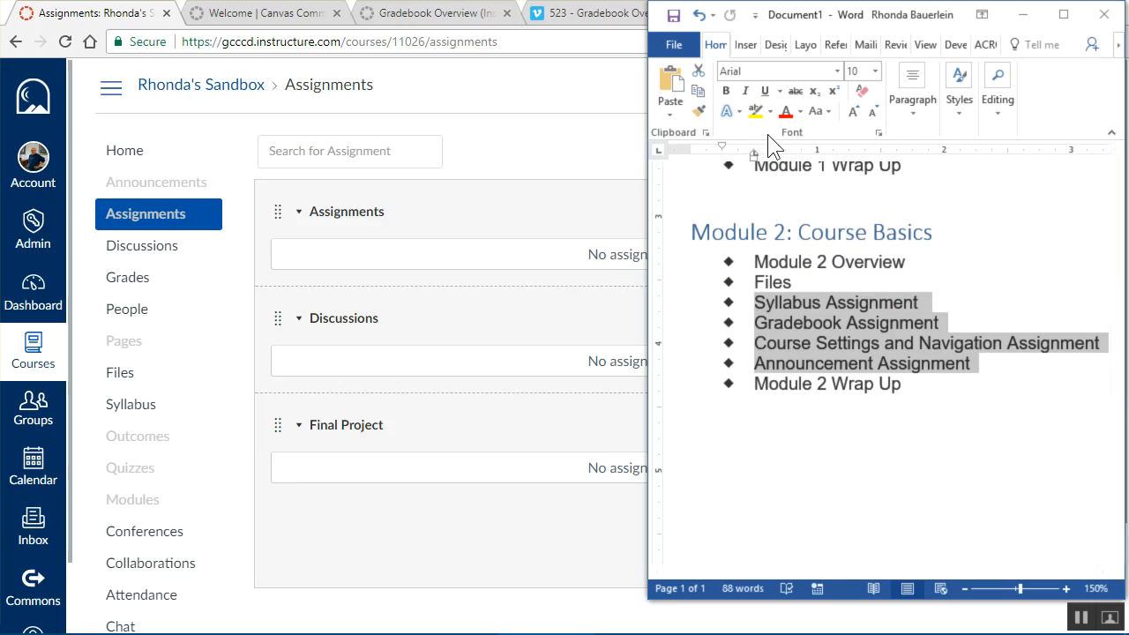
click(745, 91)
click(745, 92)
click(756, 111)
click(936, 322)
Step: Enlarge the Word window and remove the bullets from all items in the Module 1 list
scroll(936, 322, up, 3)
scroll(936, 322, up, 3)
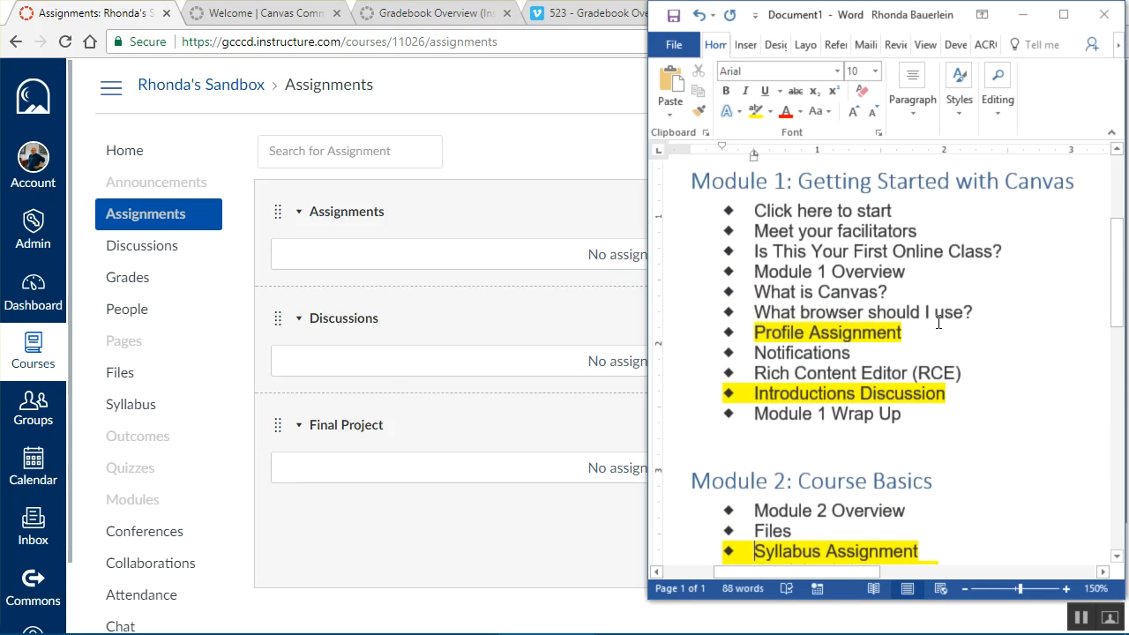
scroll(940, 361, up, 2)
scroll(938, 368, down, 1)
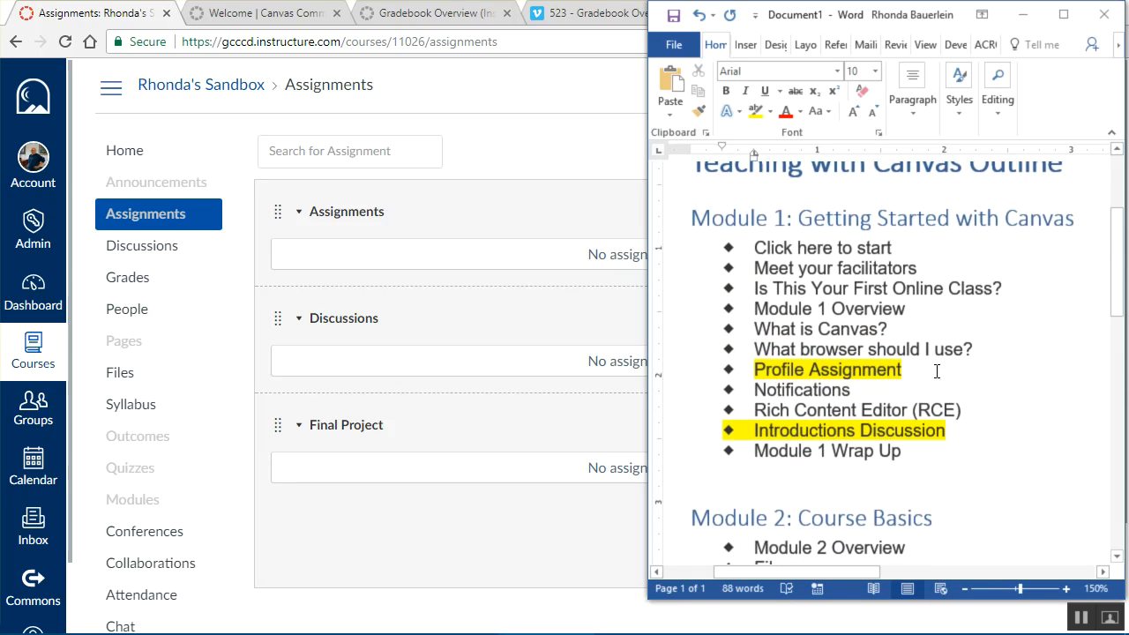
scroll(953, 406, down, 2)
scroll(958, 424, down, 2)
scroll(980, 461, up, 4)
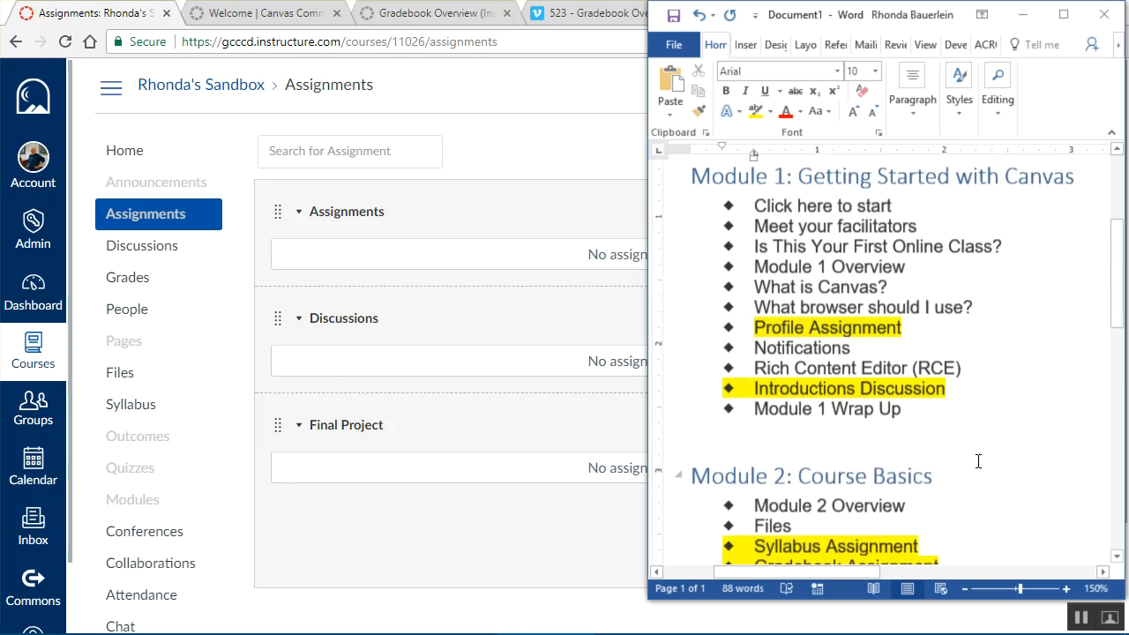
drag(858, 452, 673, 267)
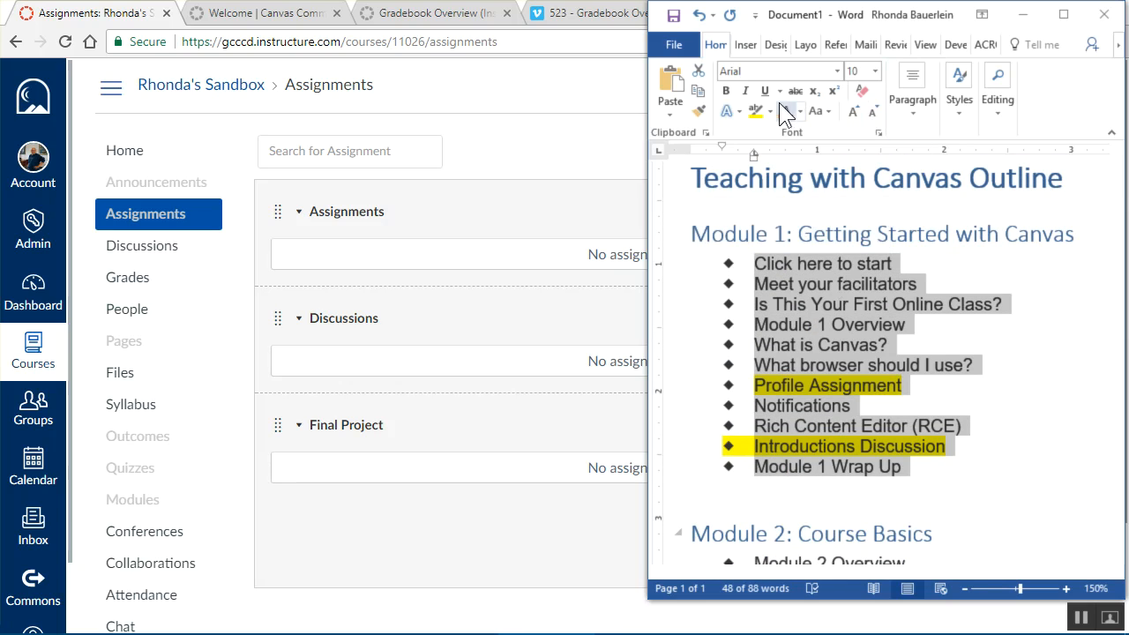
click(1063, 14)
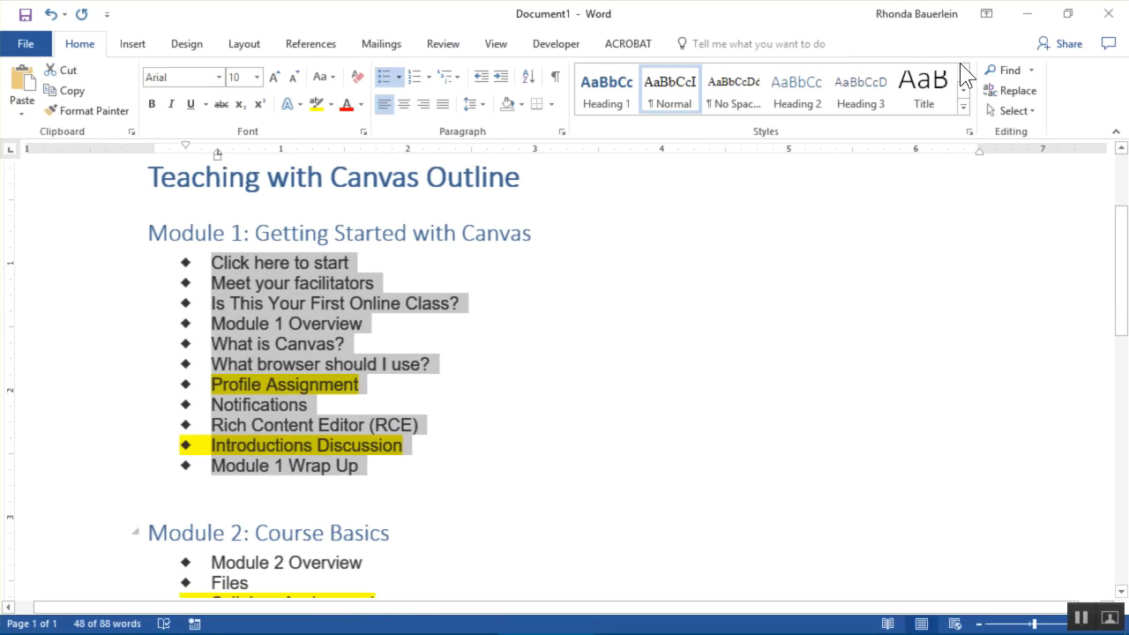
click(388, 76)
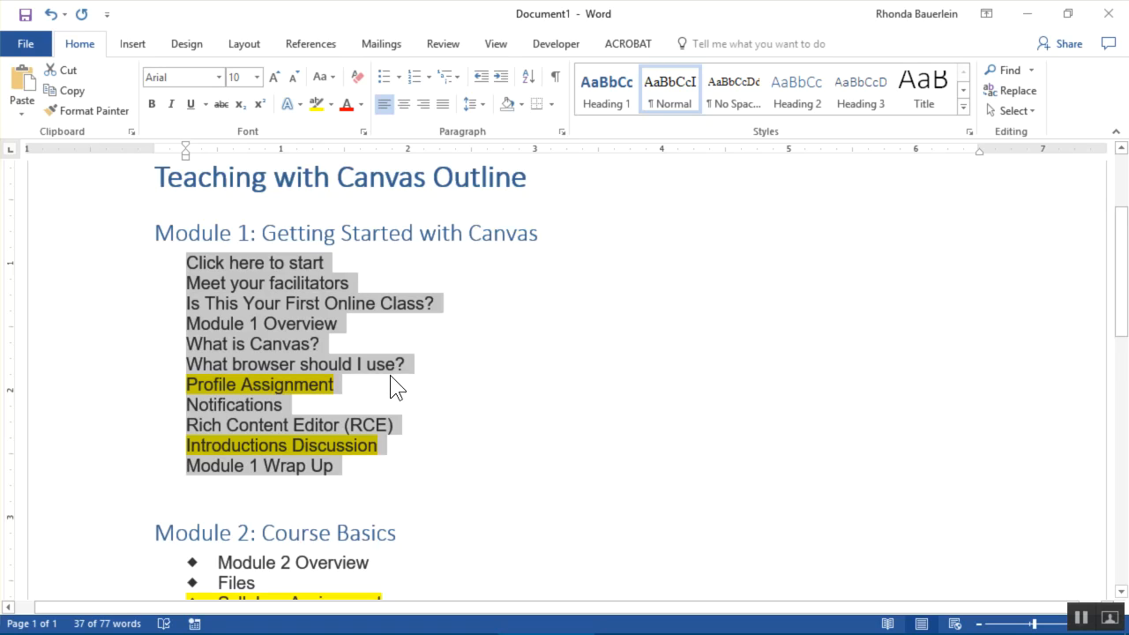
Step: Remove the bullets from all items in the Module 2 list and restore the Word window to its smaller size
scroll(394, 388, down, 5)
drag(393, 448, 225, 325)
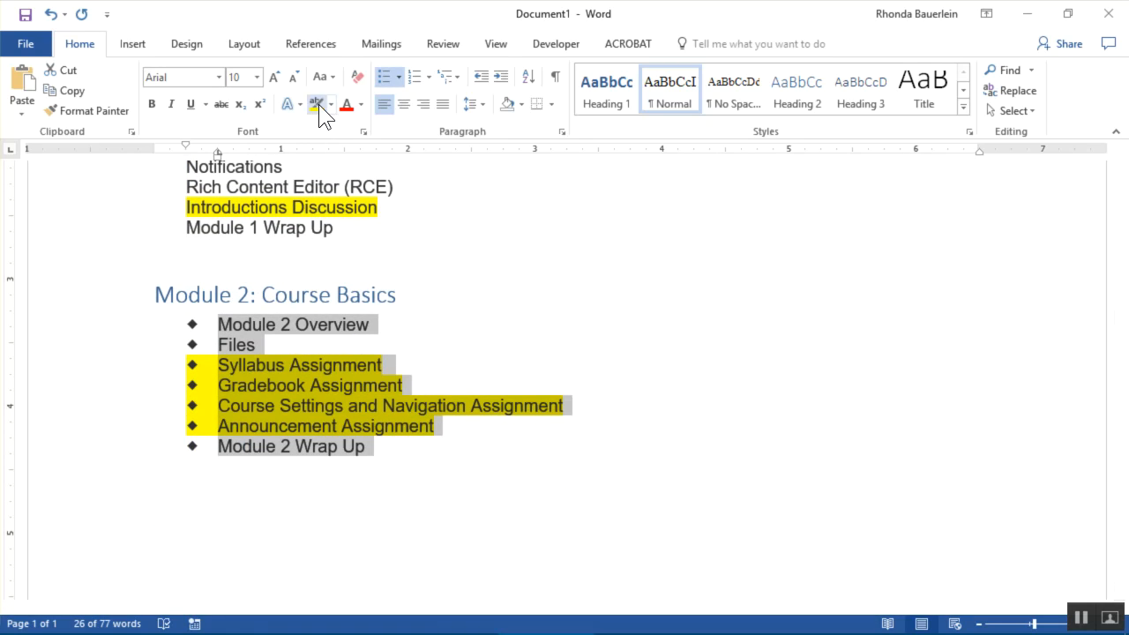
click(386, 77)
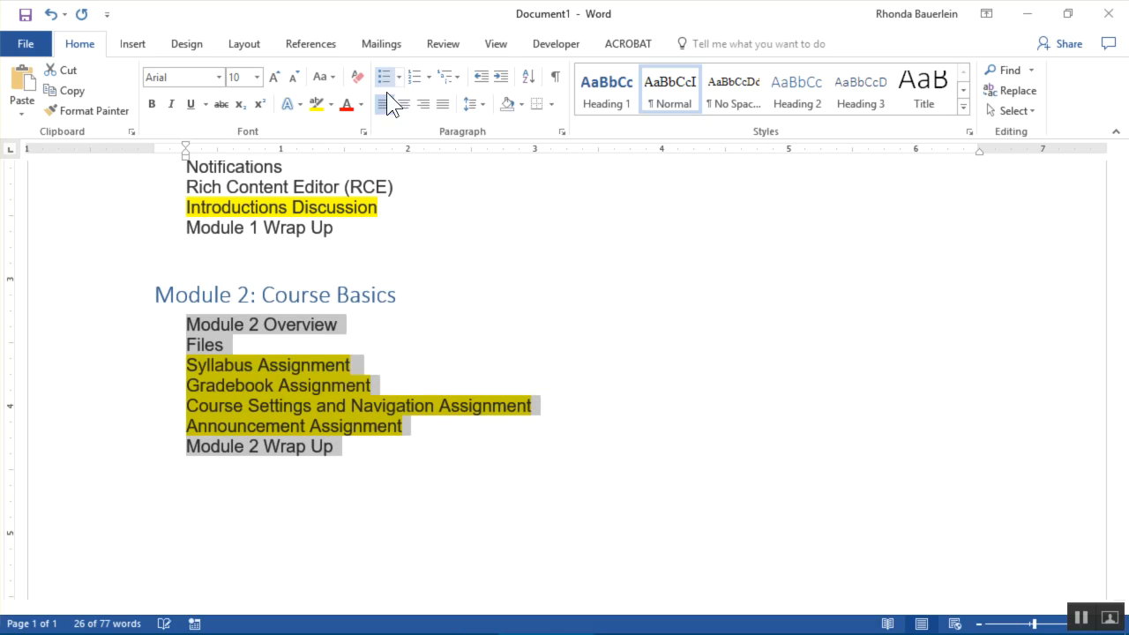
click(403, 452)
scroll(418, 396, up, 3)
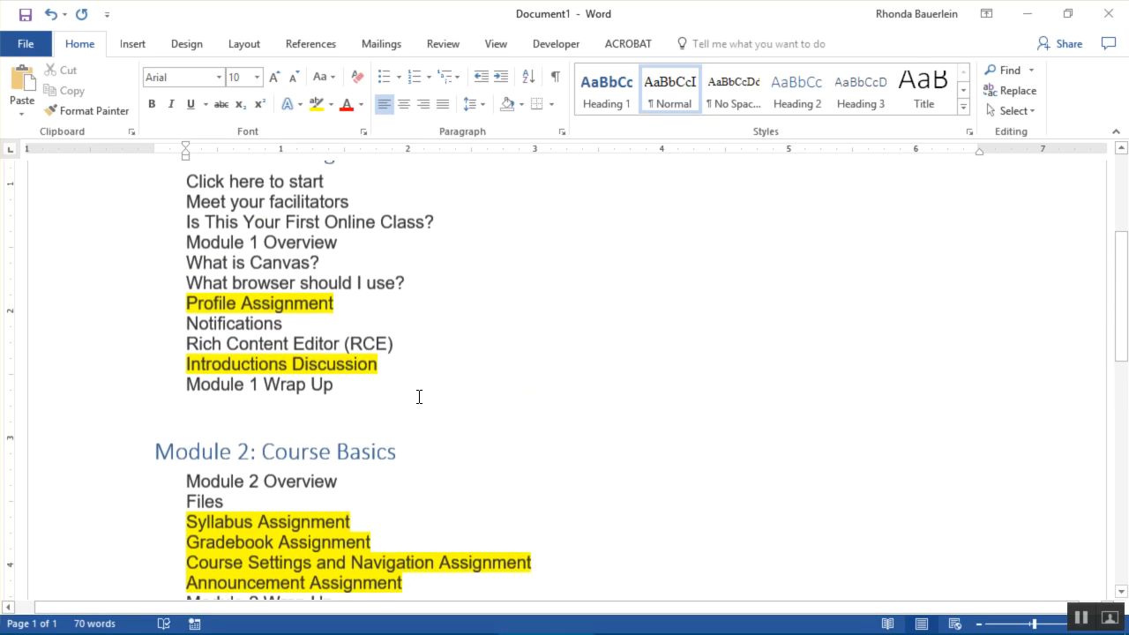
click(1067, 13)
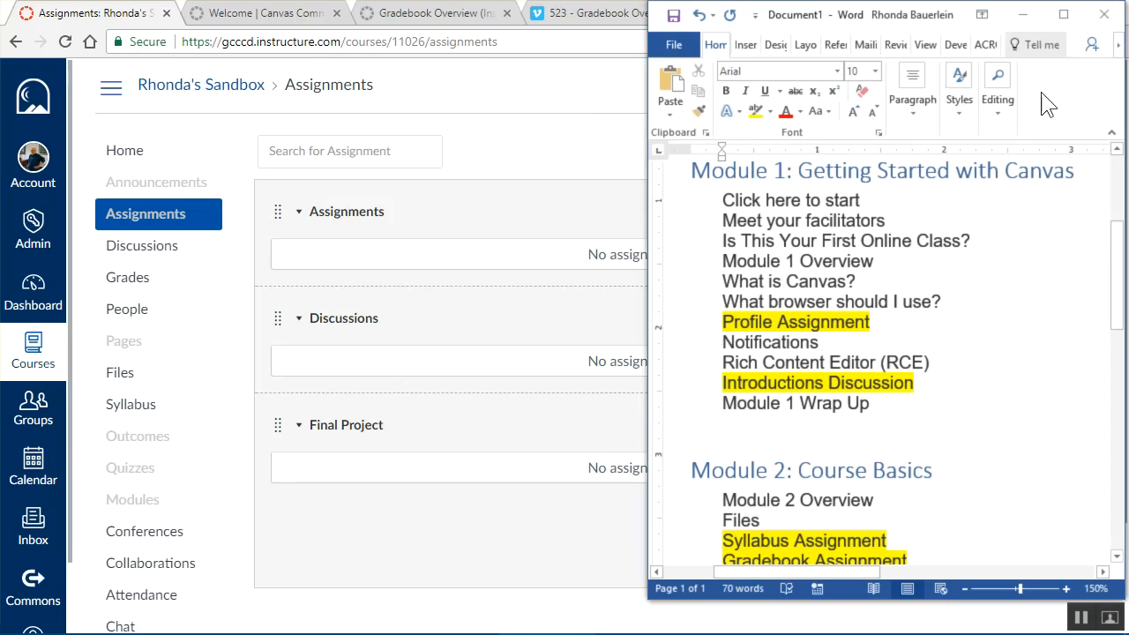
Step: Copy the Profile Assignment title from the Word outline and use it to name a new assignment in the Canvas Assignments group
scroll(965, 272, up, 3)
scroll(965, 271, down, 1)
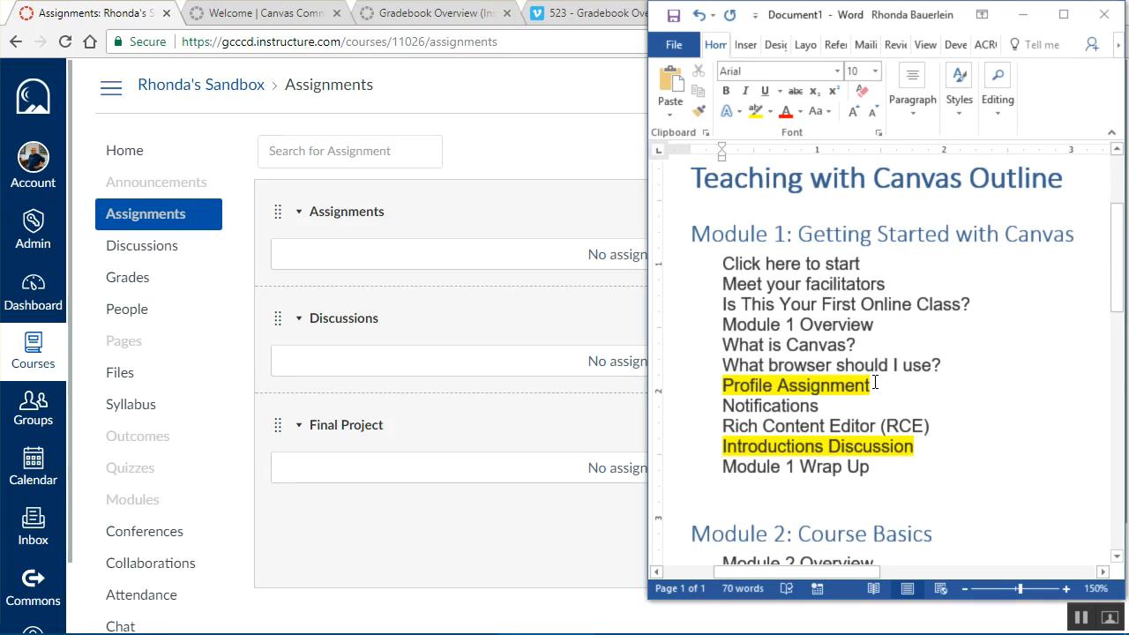
drag(873, 391, 733, 384)
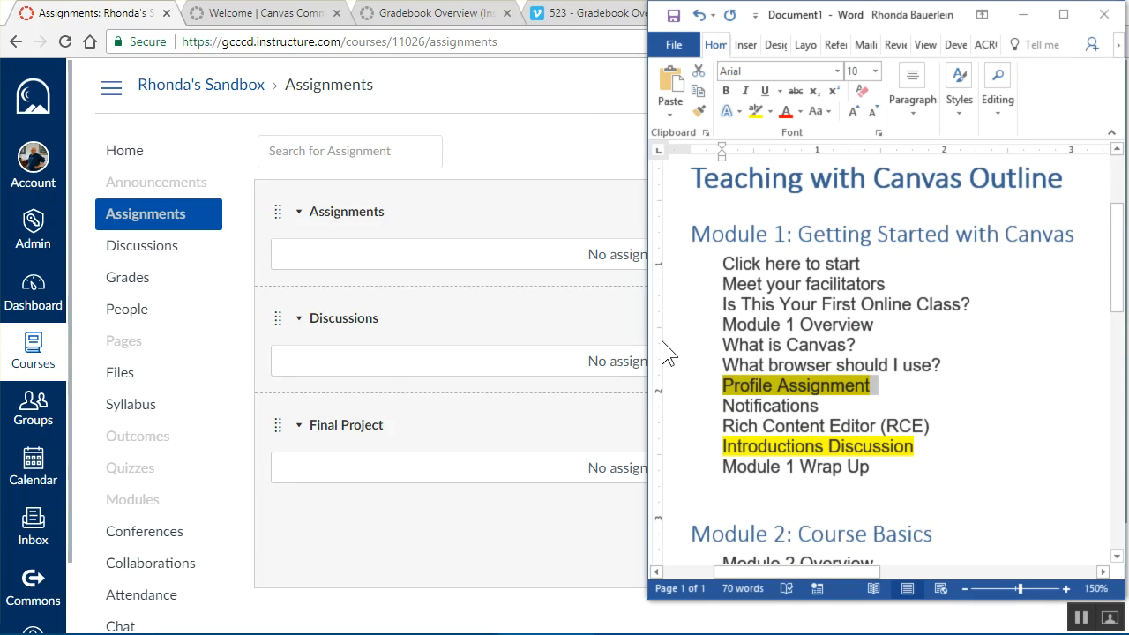
click(446, 255)
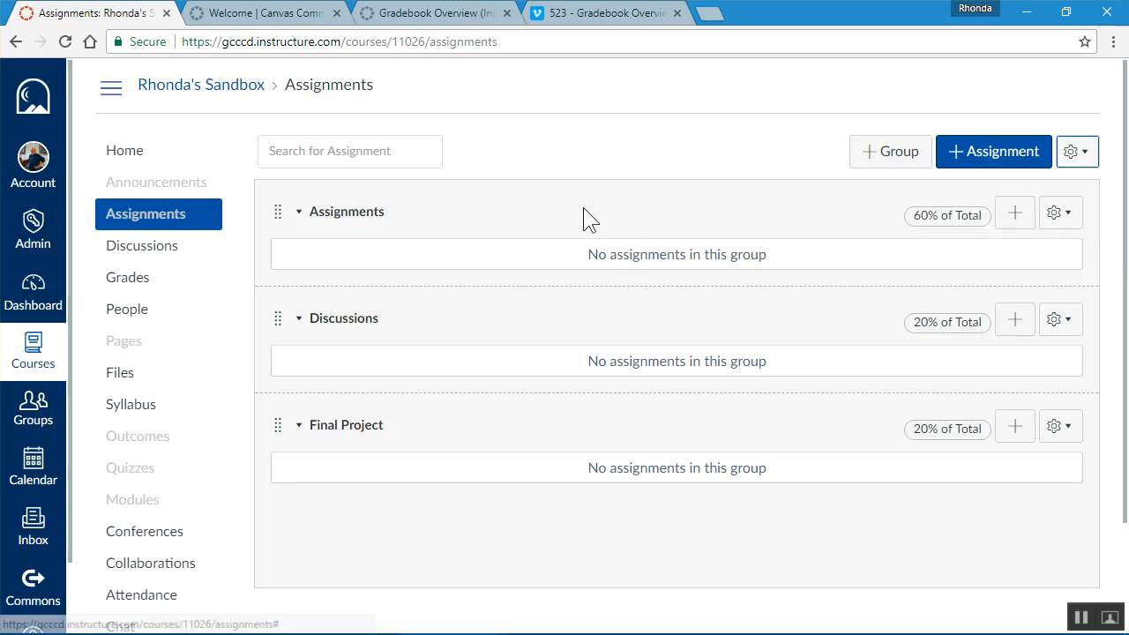
click(1016, 215)
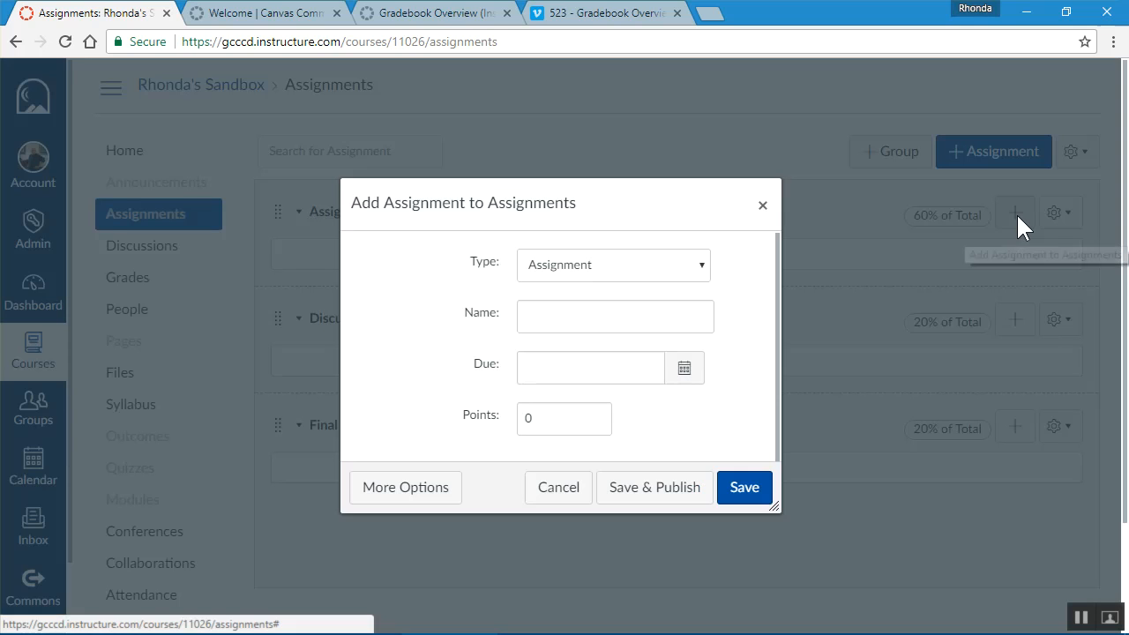
click(637, 318)
text(Profile Assignment)
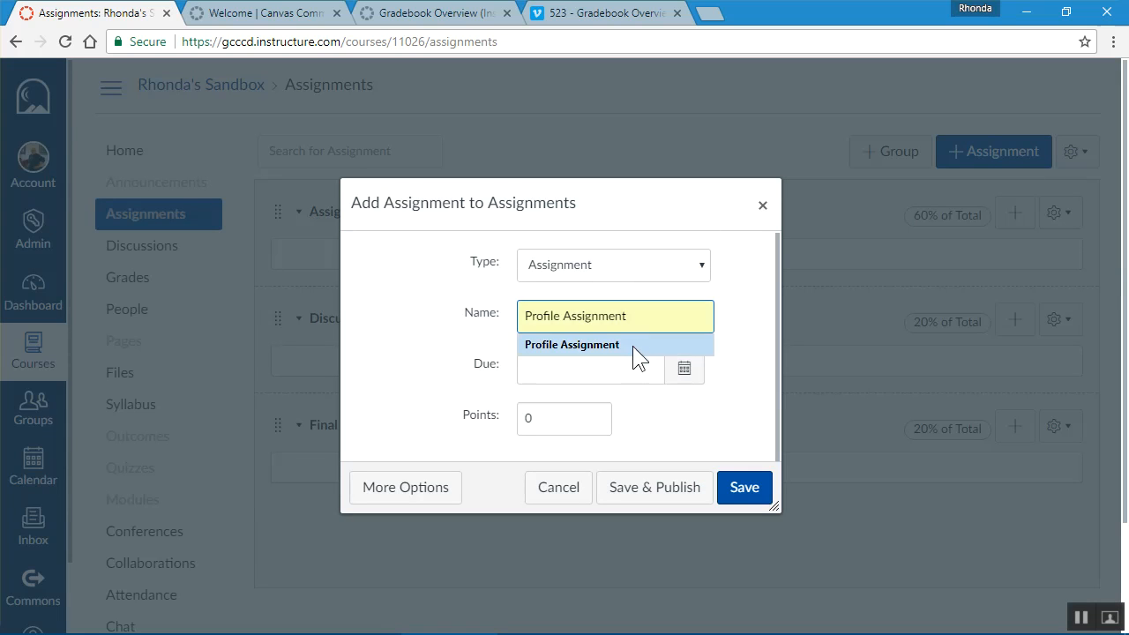
Step: Set the Profile Assignment due date to Jul 17, 2017 and its points to 4, and save and publish it
click(655, 368)
click(681, 378)
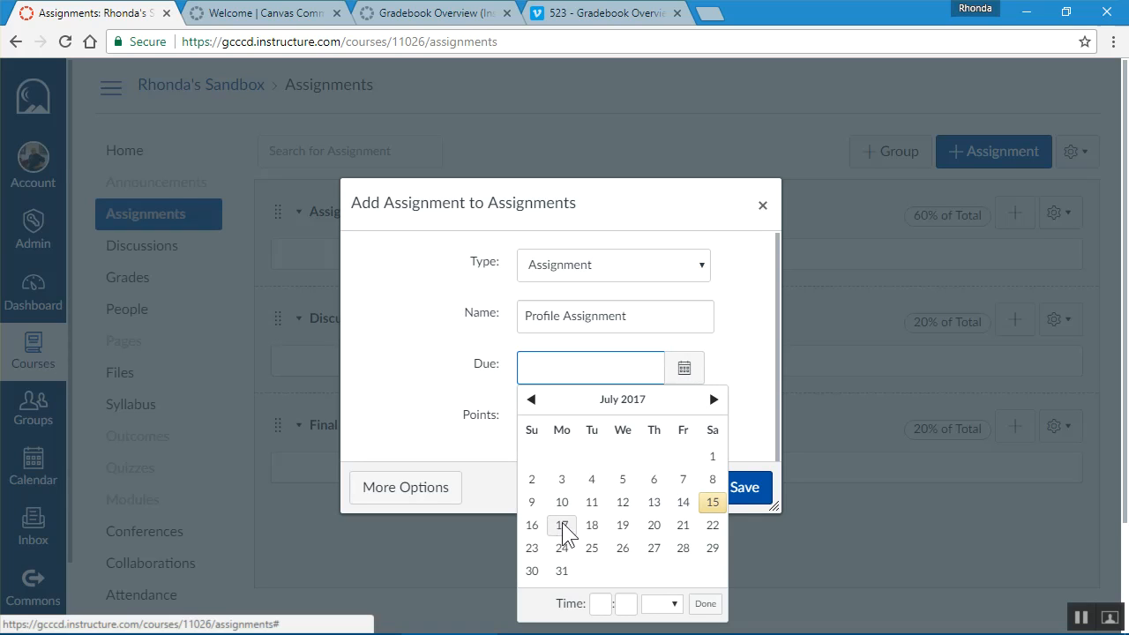
click(563, 526)
click(725, 385)
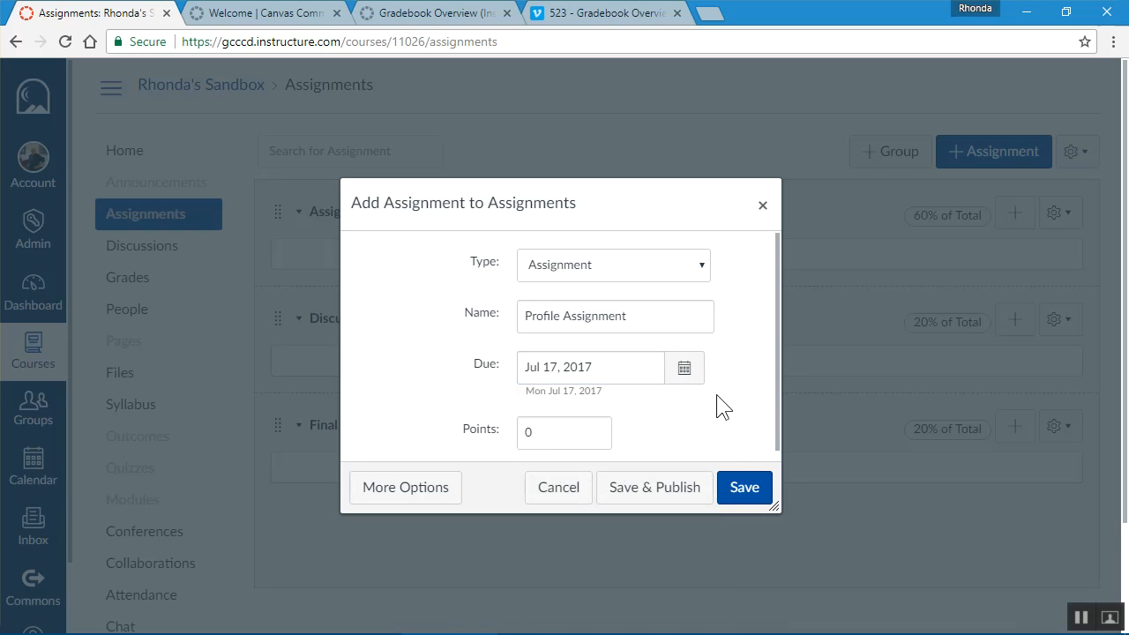
click(530, 433)
text(4)
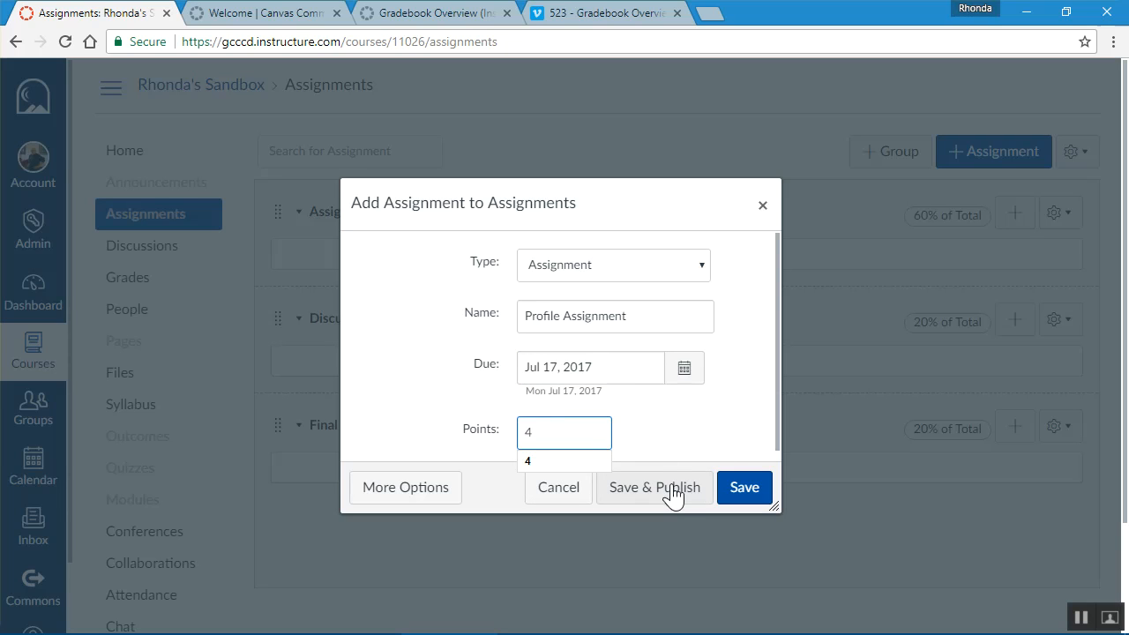
click(667, 487)
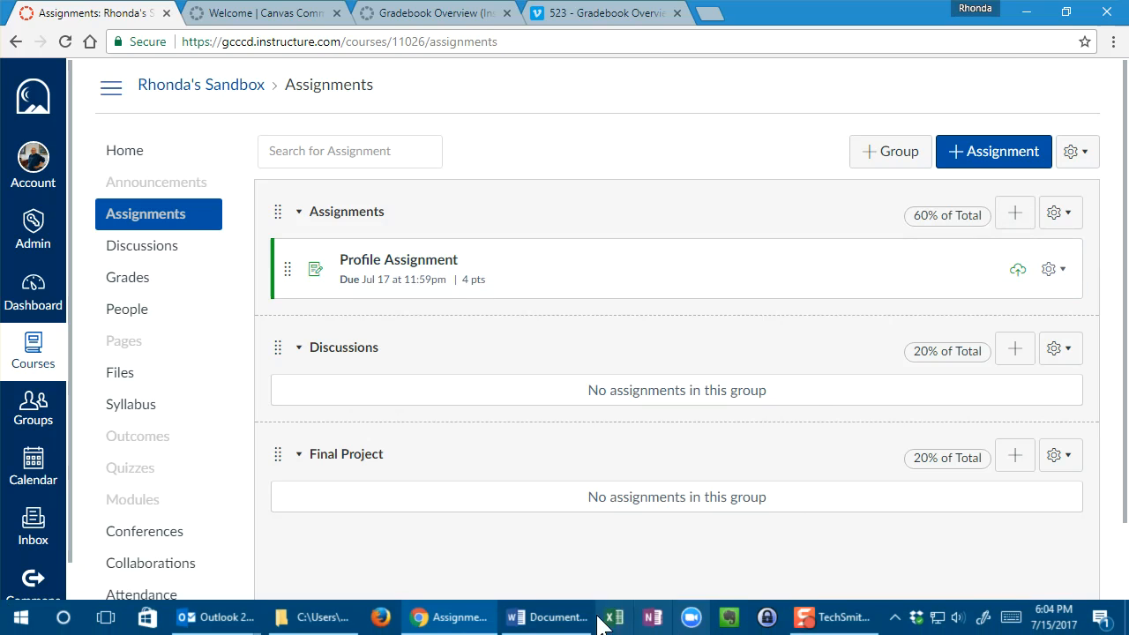
Step: Copy the Introductions Discussion title from the Word outline into a new Discussion-type item in the Canvas Discussions group
click(549, 620)
drag(915, 447, 746, 447)
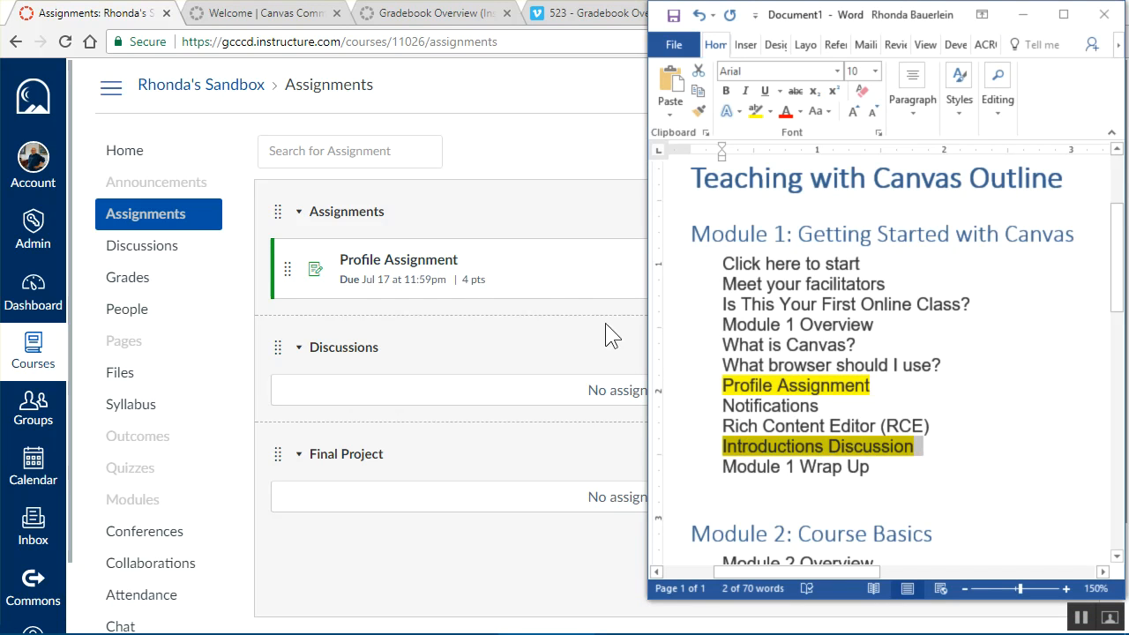
click(477, 342)
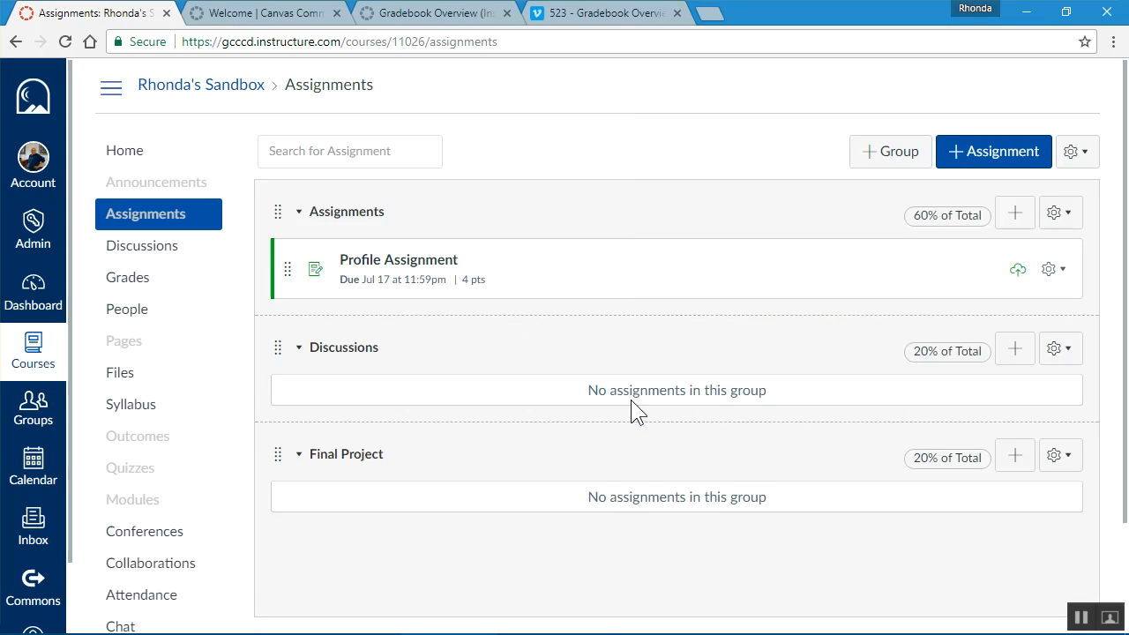
click(1014, 351)
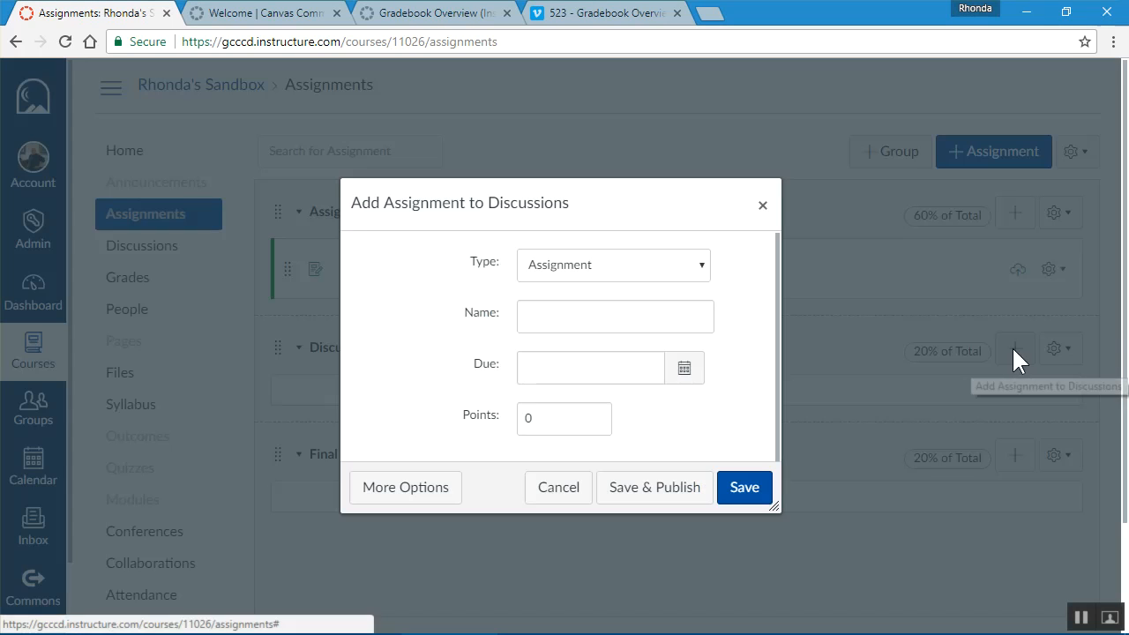
click(626, 267)
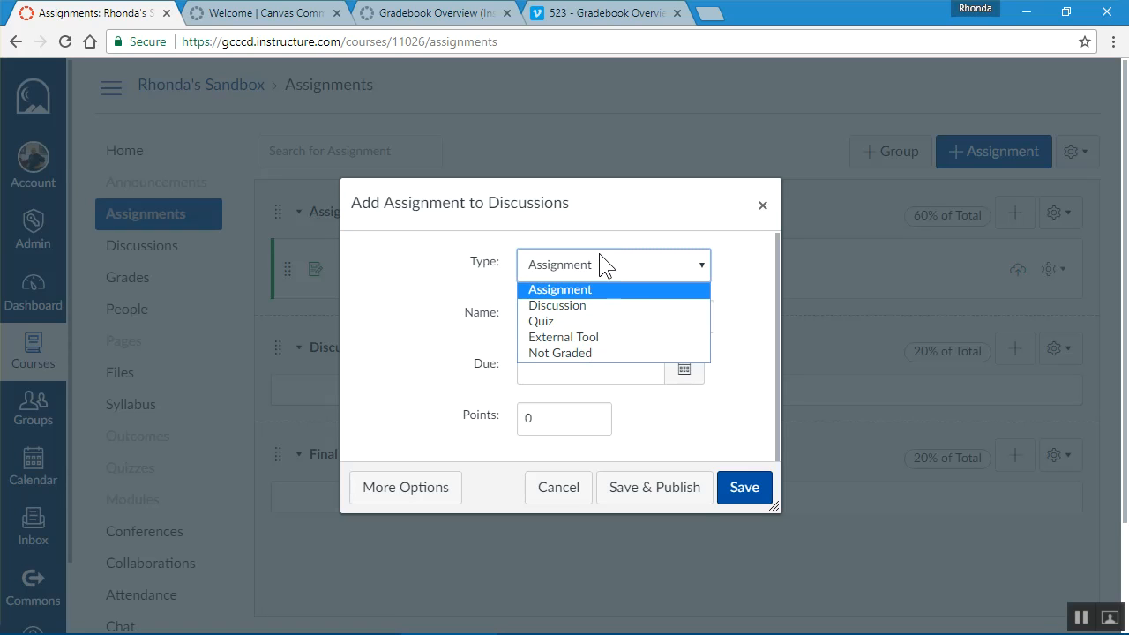
click(583, 308)
click(590, 317)
text(Introductions Discussion)
Step: Set the Introductions Discussion due date to Jul 17, 2017 and its points to 4, and save and publish it
click(630, 365)
click(685, 369)
click(562, 525)
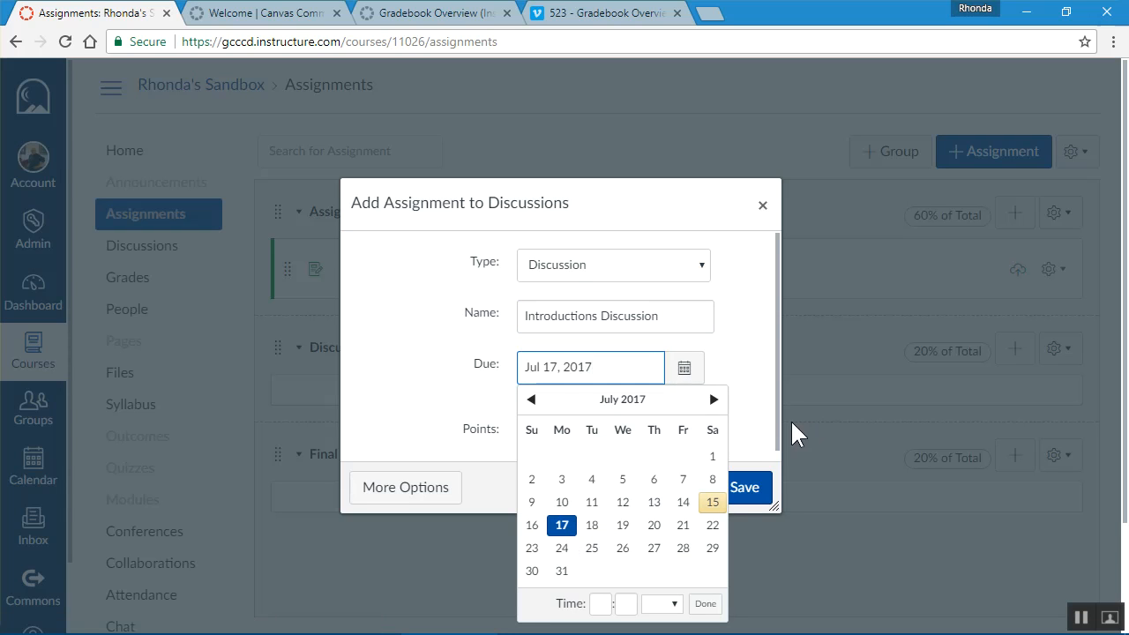
click(750, 442)
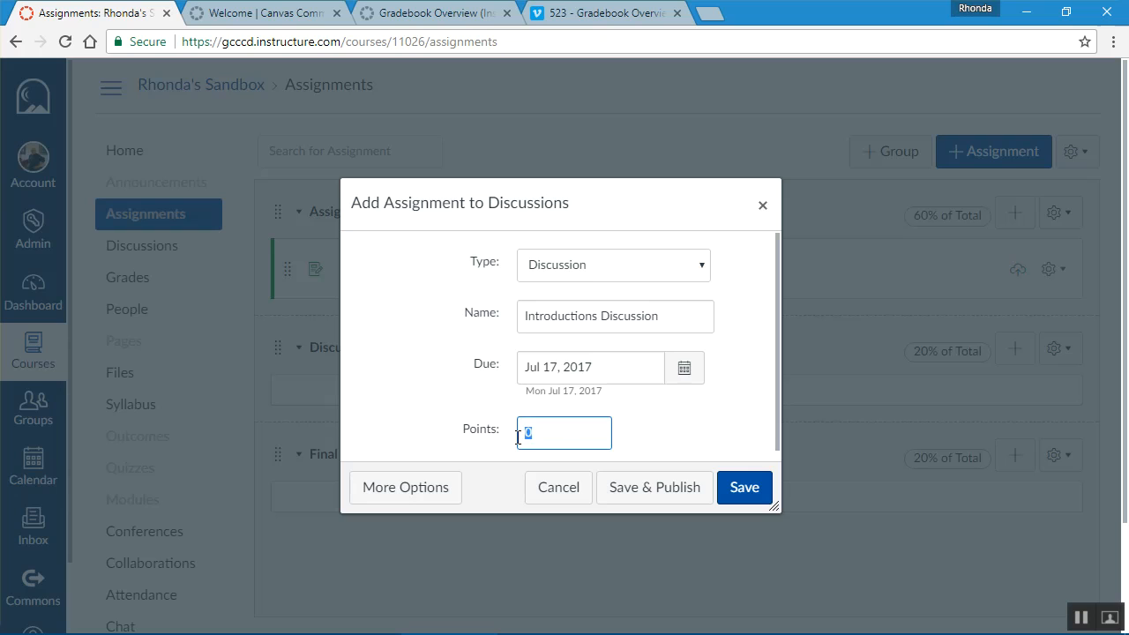
text(4)
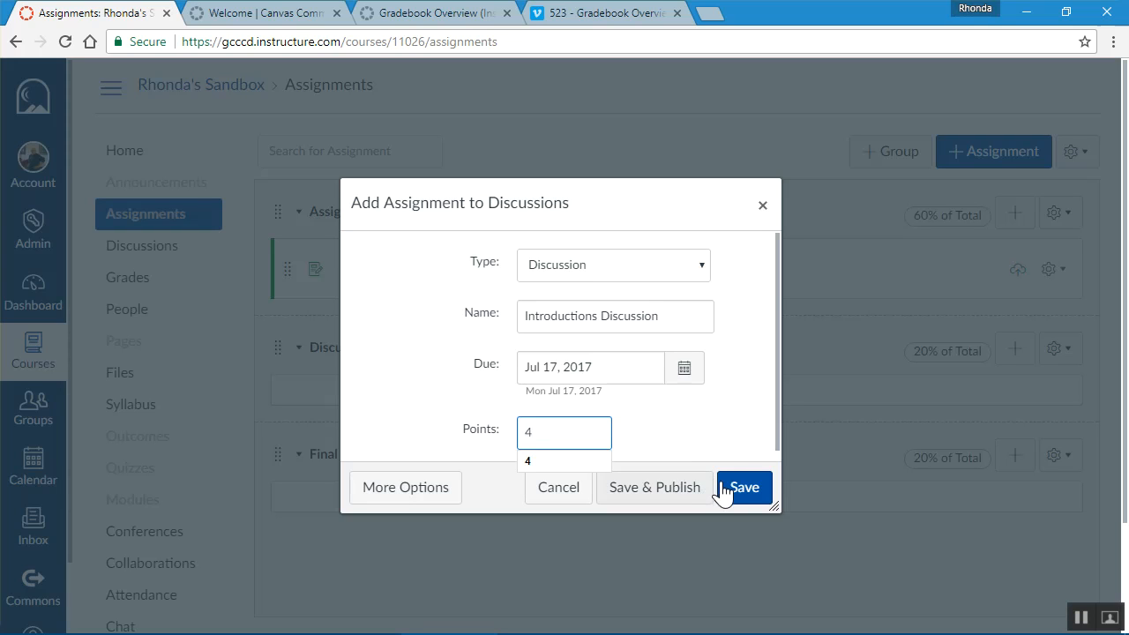
click(689, 491)
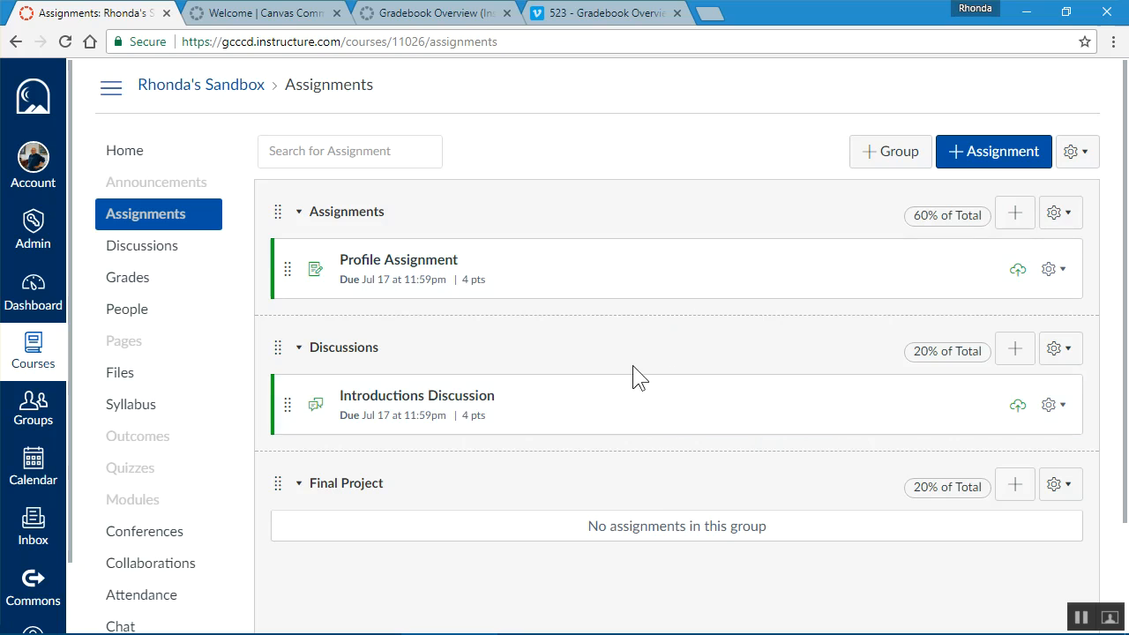
Step: Copy the Syllabus Assignment title from Module 2 of the Word outline and use it to name a new assignment in the Canvas Assignments group
scroll(554, 577, down, 1)
click(563, 617)
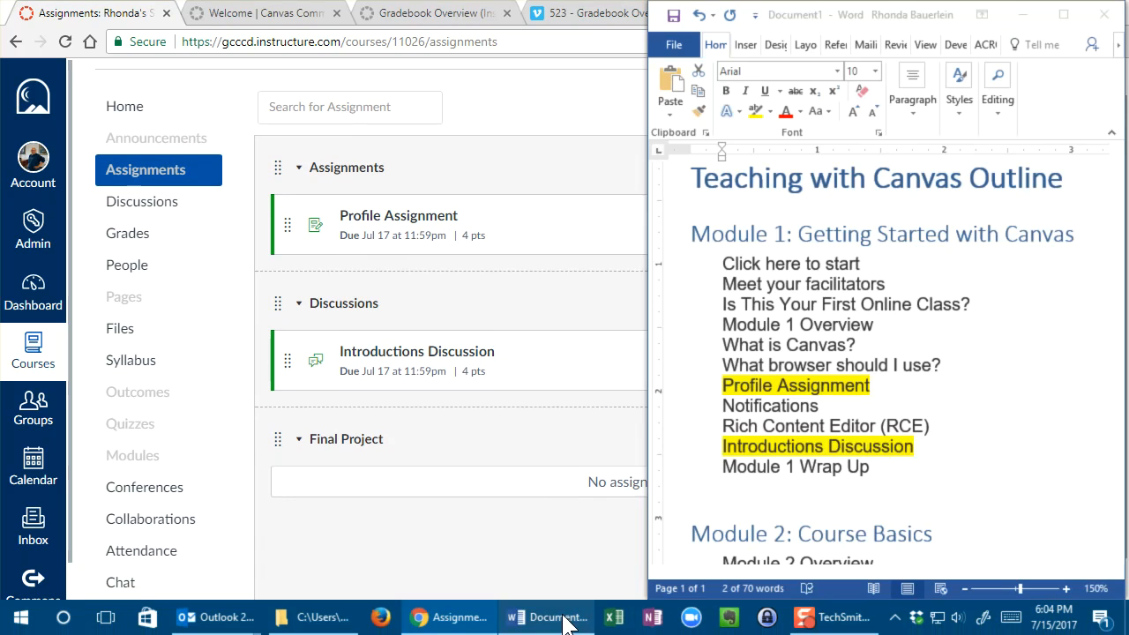
scroll(884, 385, down, 4)
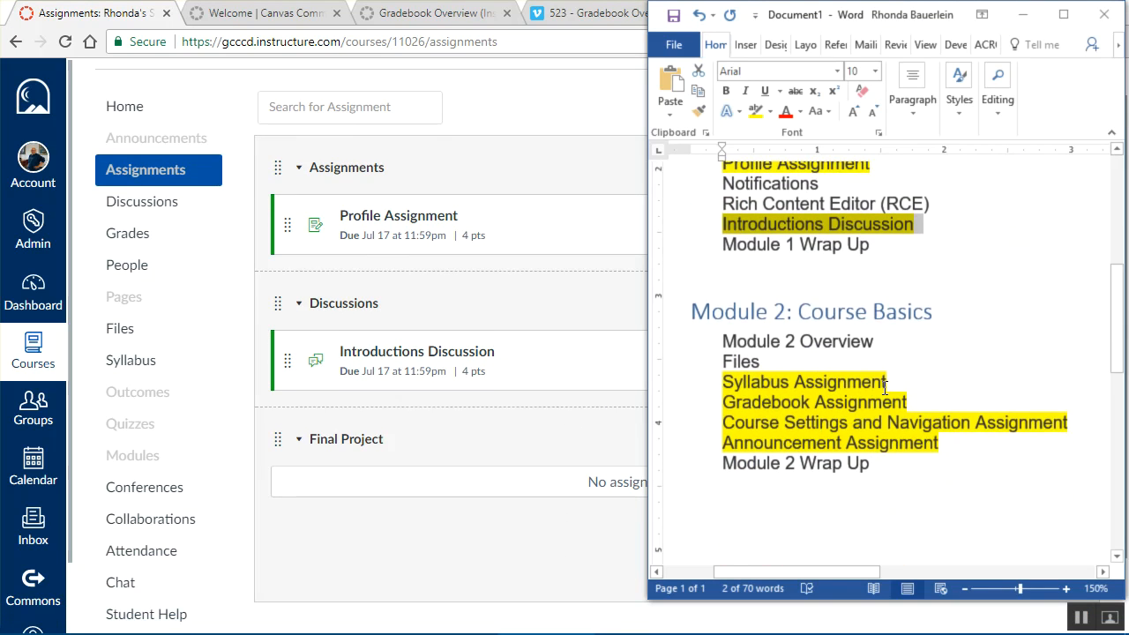
drag(892, 379, 737, 381)
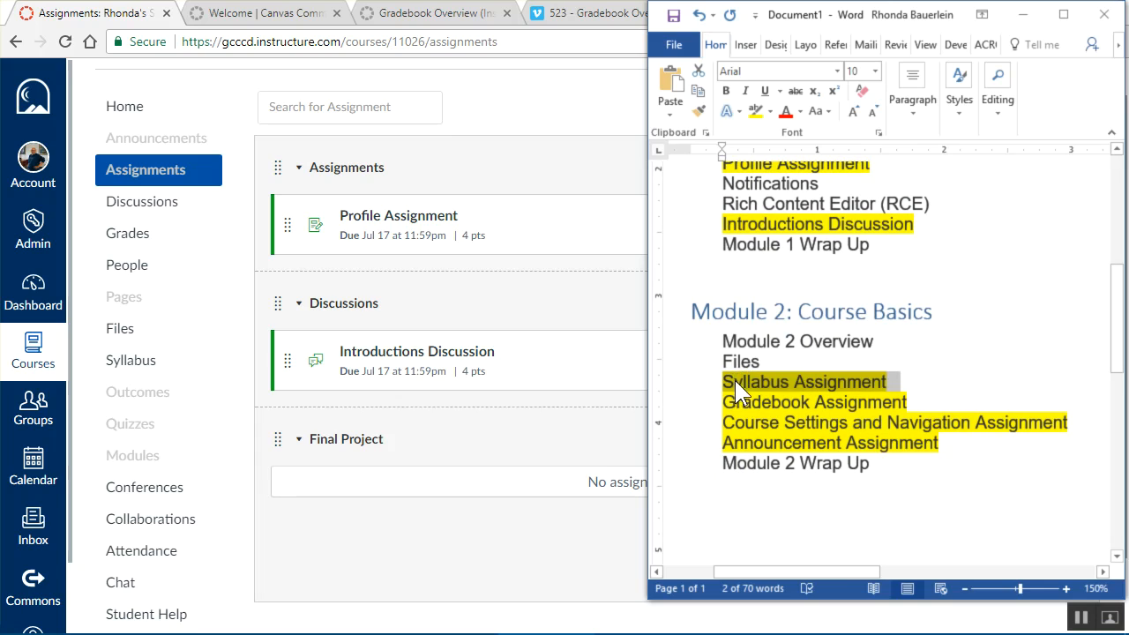
click(571, 300)
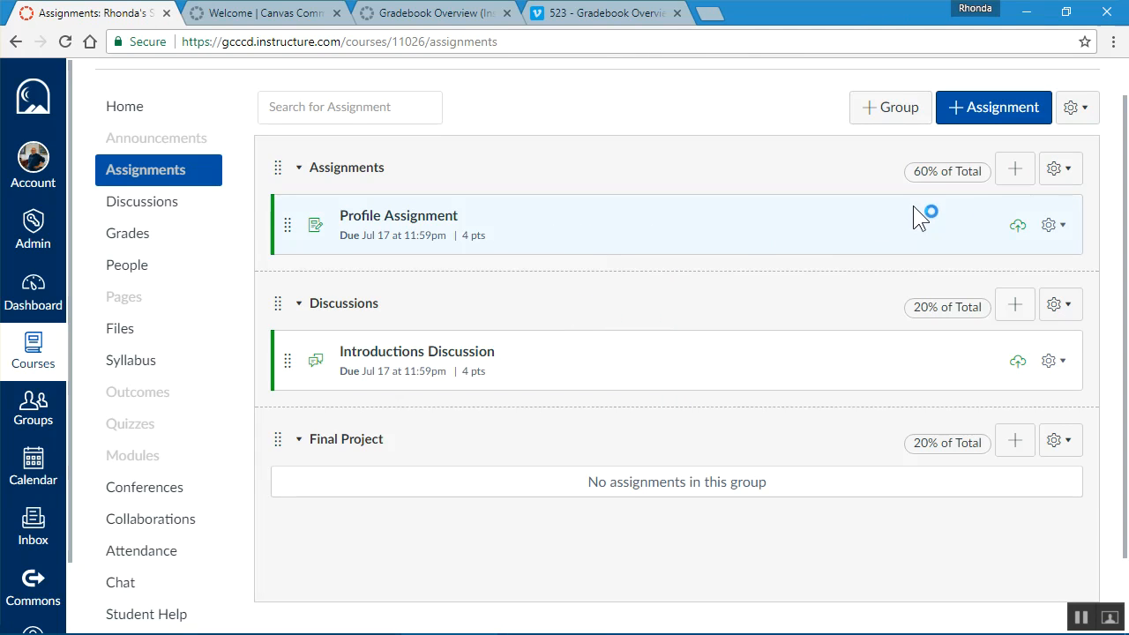
click(1015, 169)
click(589, 316)
Step: Set the Syllabus Assignment due date to Jul 24, 2017 and its points to 4, and save and publish it
click(684, 368)
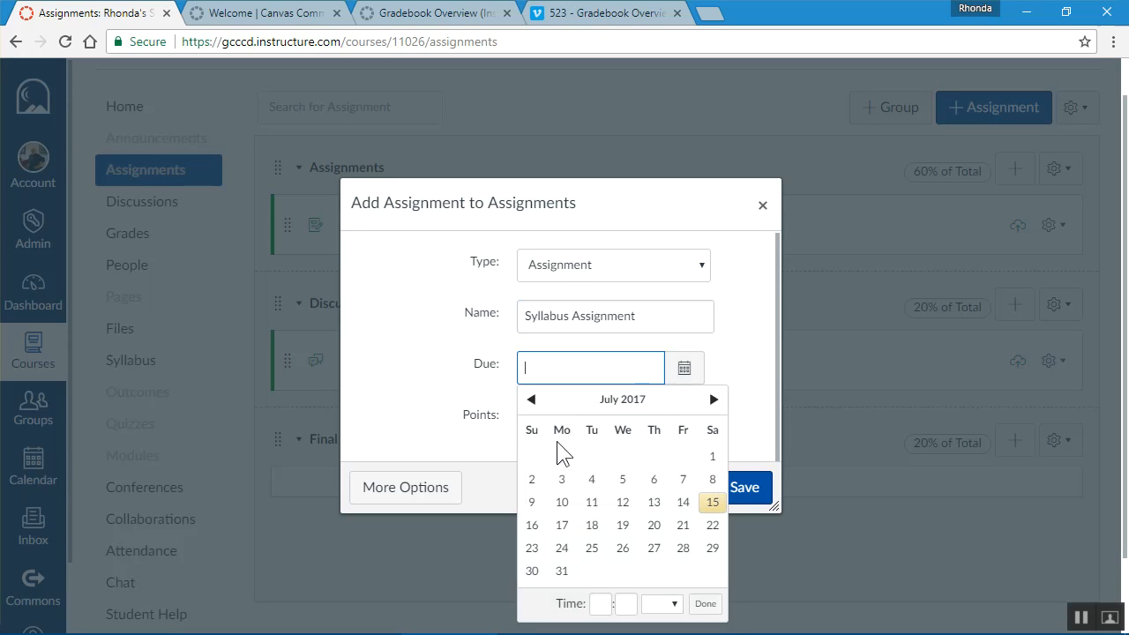
click(561, 549)
click(527, 433)
double_click(527, 433)
text(4)
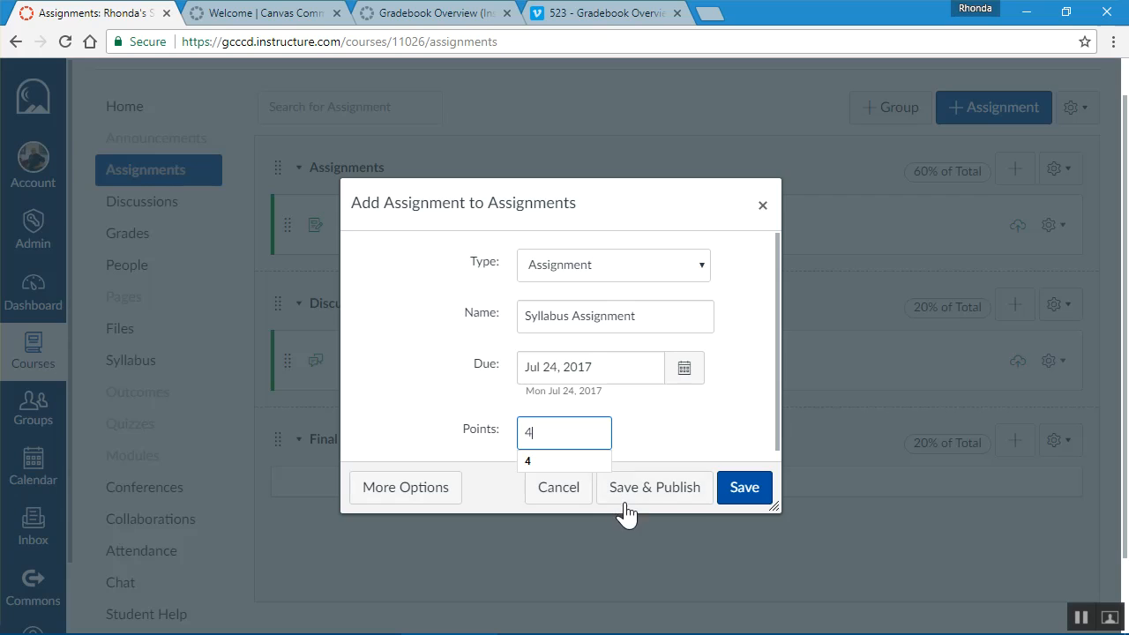
click(675, 487)
click(995, 106)
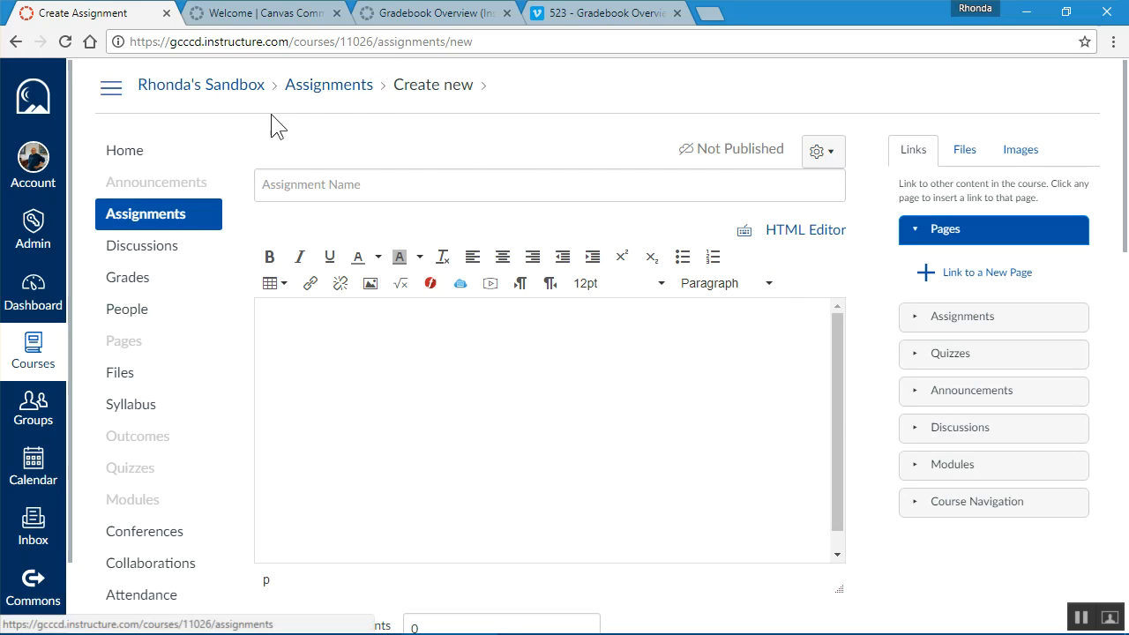
click(15, 41)
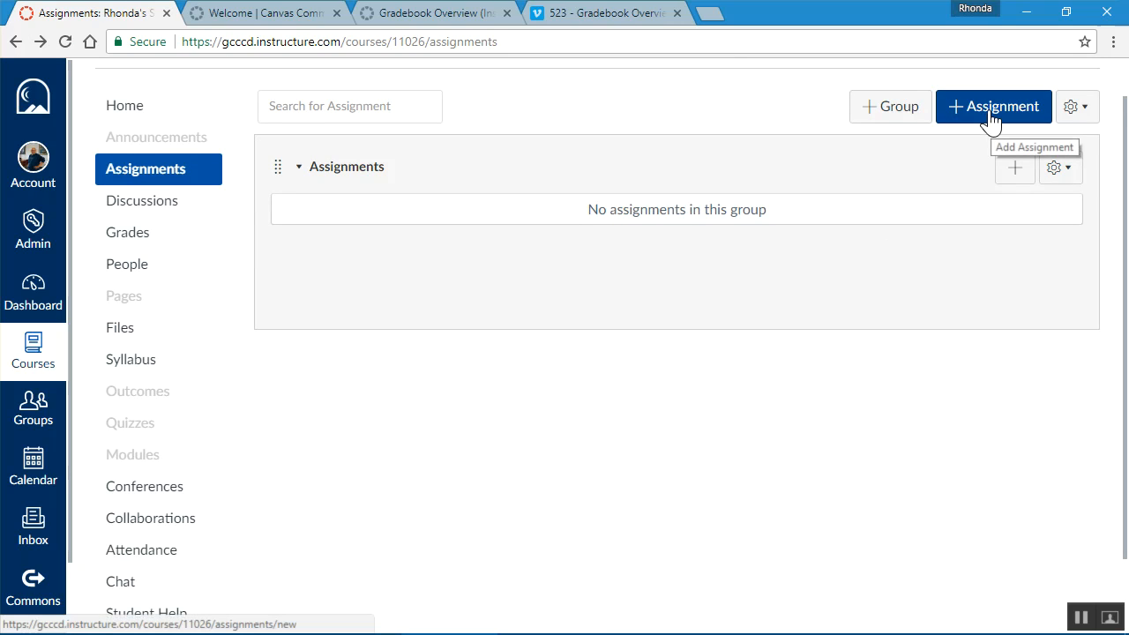
scroll(543, 233, up, 1)
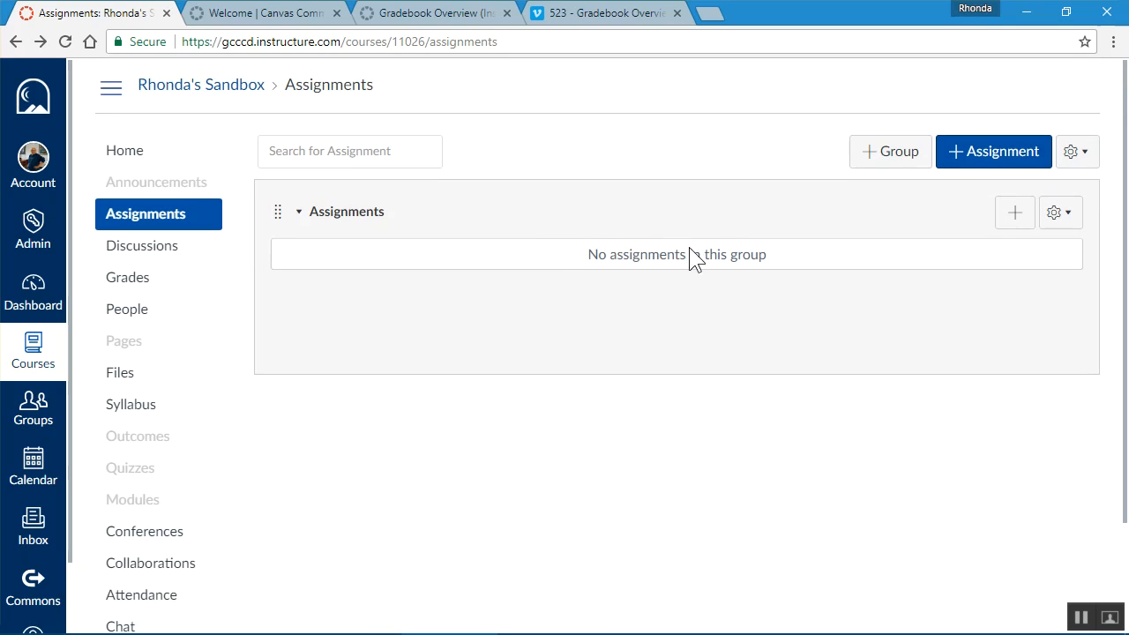
click(65, 42)
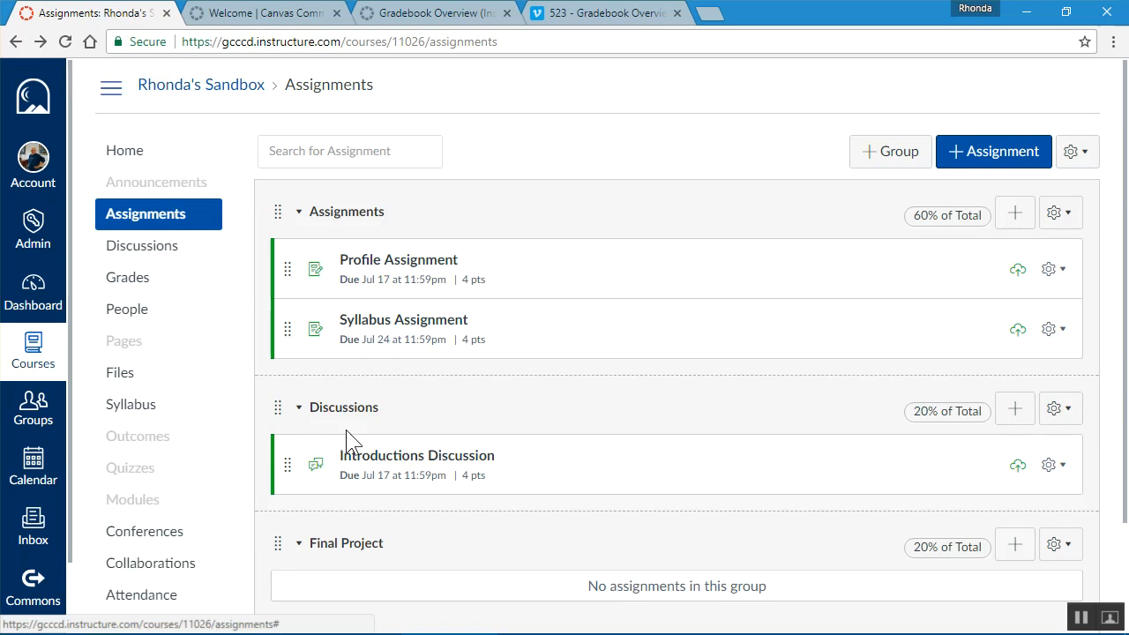
Step: Open the full creation page for a new assignment and examine its grading, assignment group, submission type, group, peer review and assign settings
click(1005, 157)
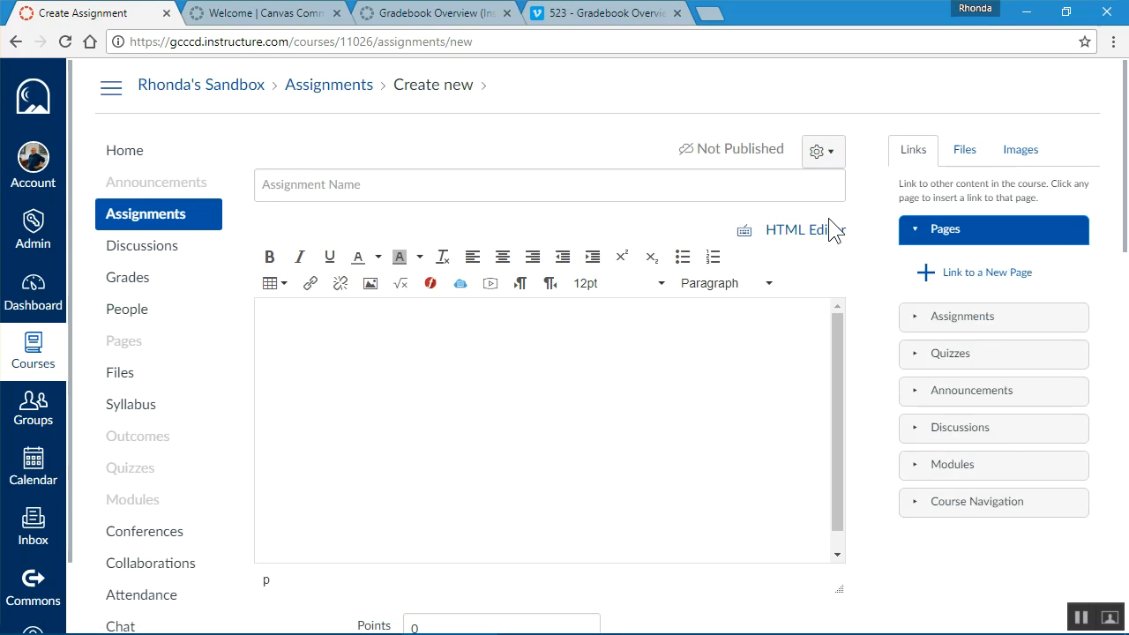
scroll(456, 313, down, 4)
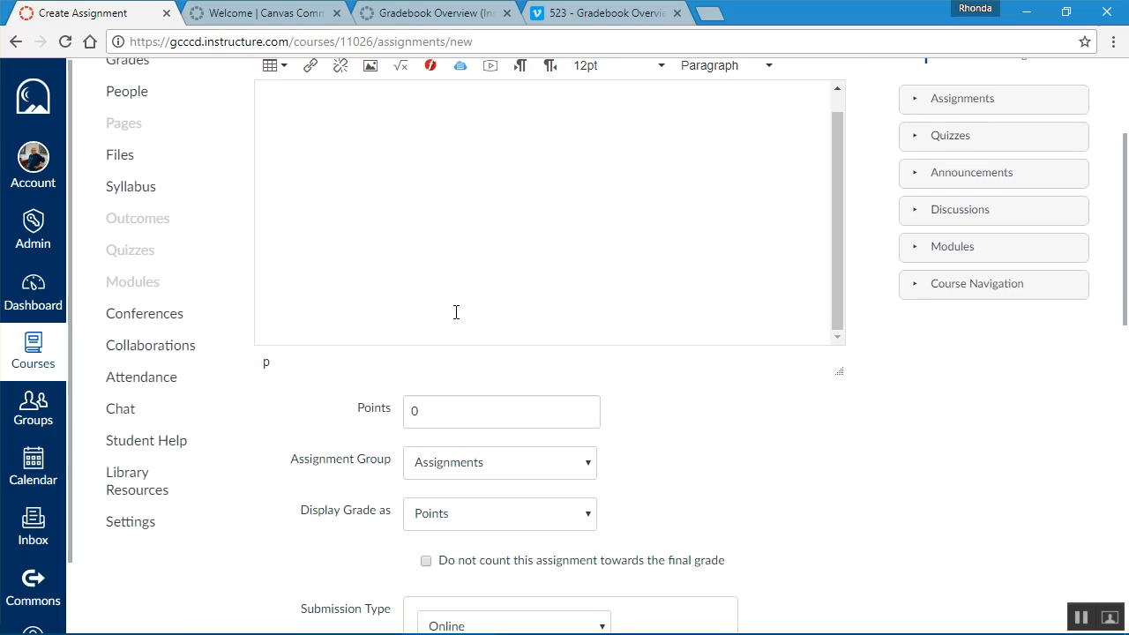
scroll(490, 253, down, 2)
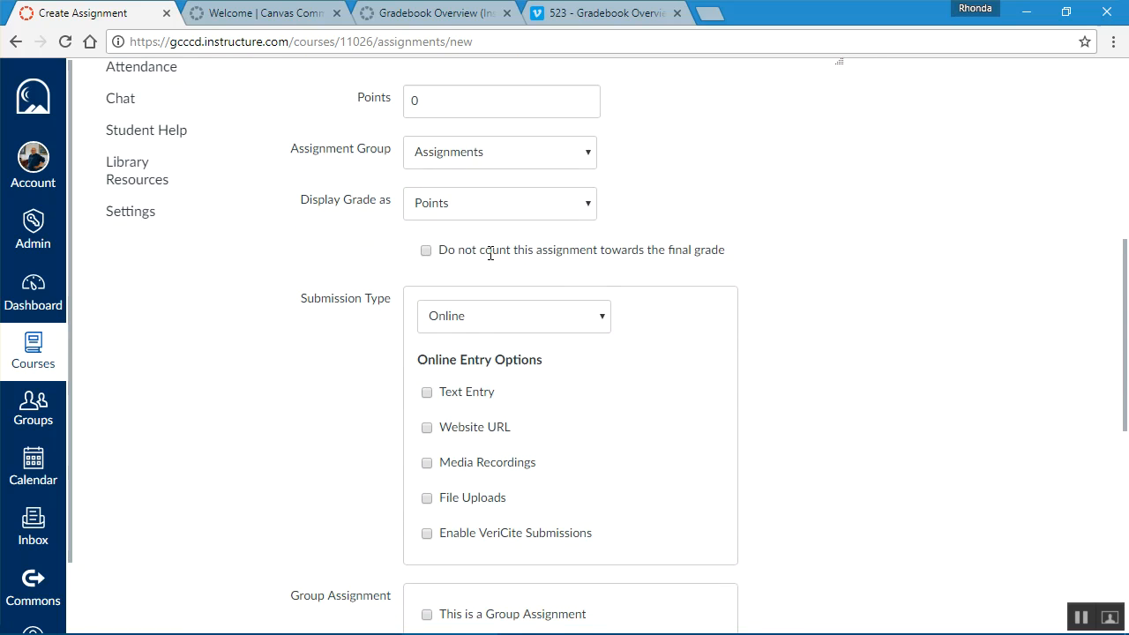
scroll(524, 231, down, 1)
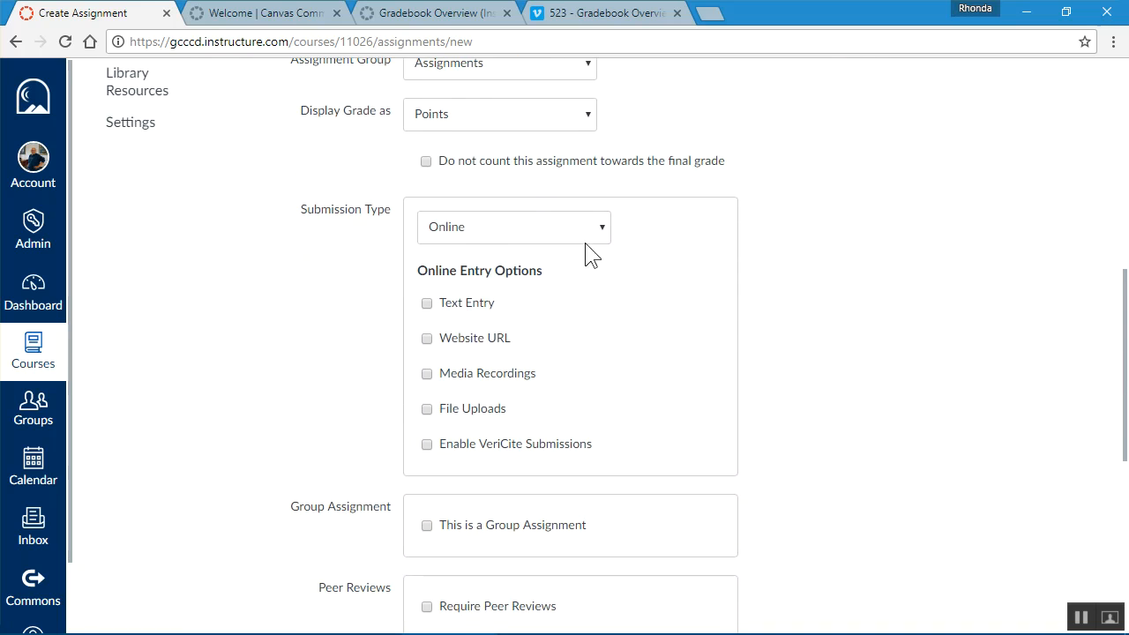
scroll(615, 238, up, 2)
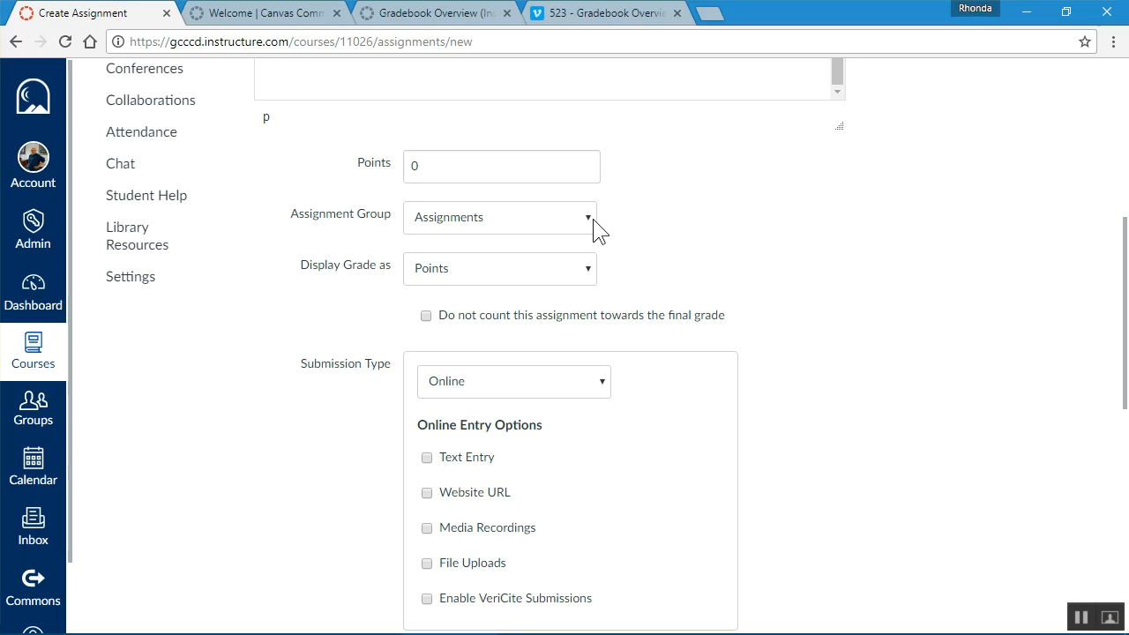
scroll(593, 228, down, 2)
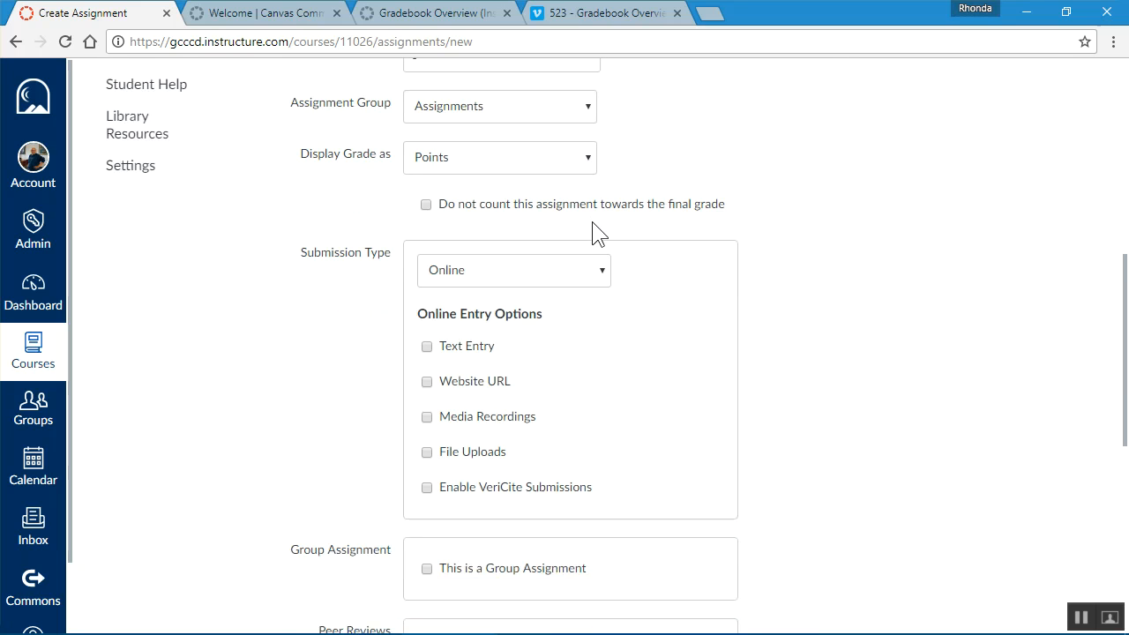
scroll(693, 234, down, 2)
scroll(688, 247, down, 4)
scroll(696, 287, up, 9)
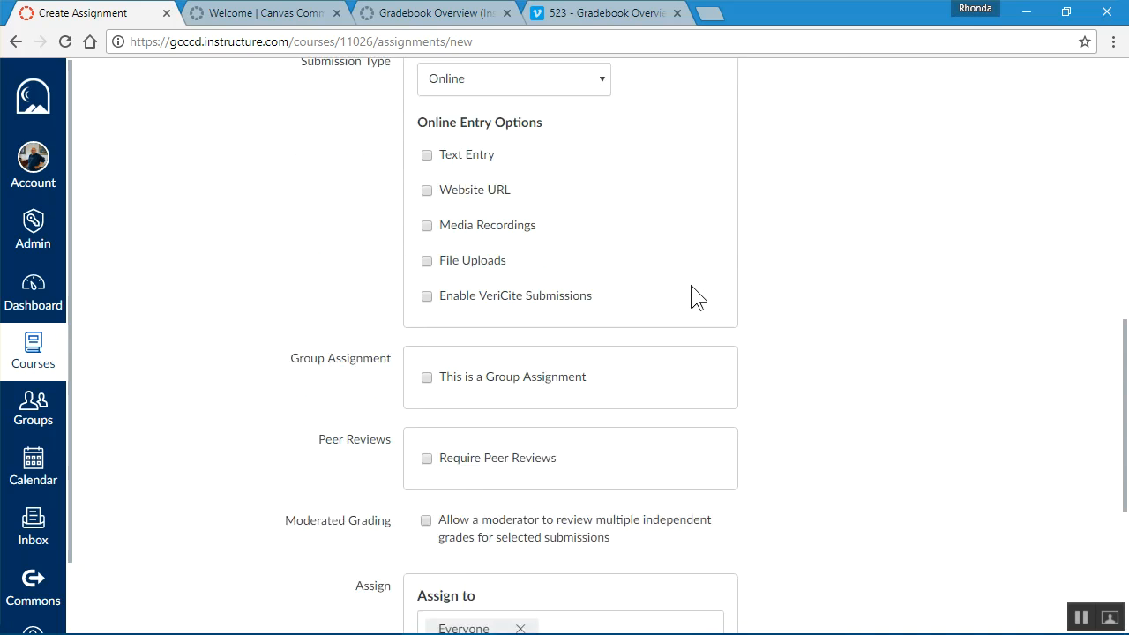
scroll(691, 269, down, 3)
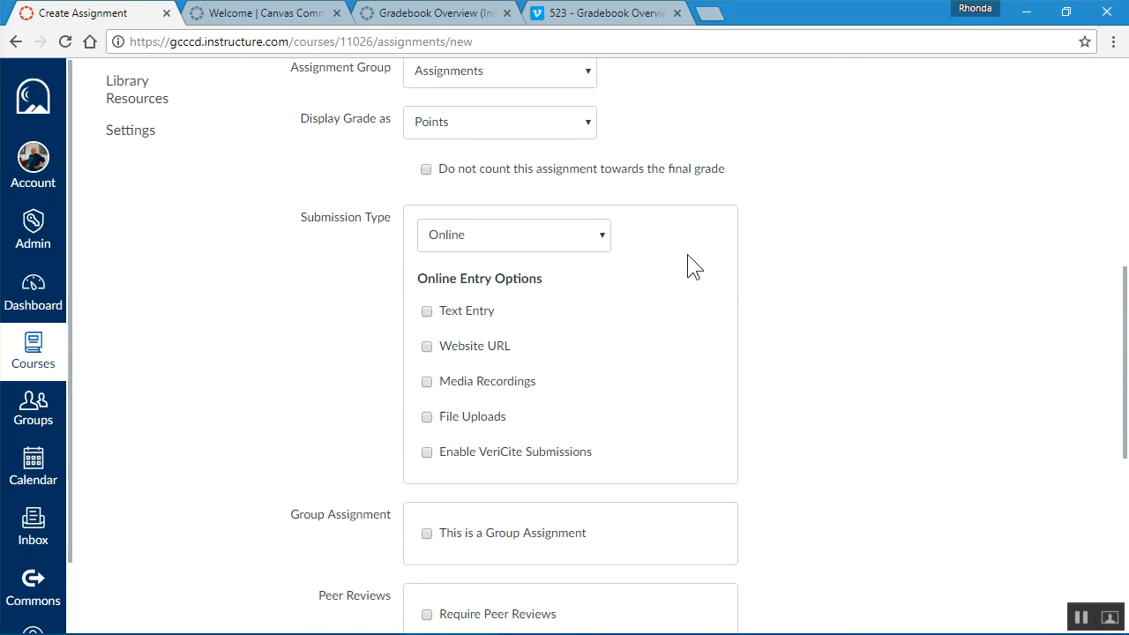
Step: Try the No Submission type on the new assignment and discard the assignment without saving
click(603, 197)
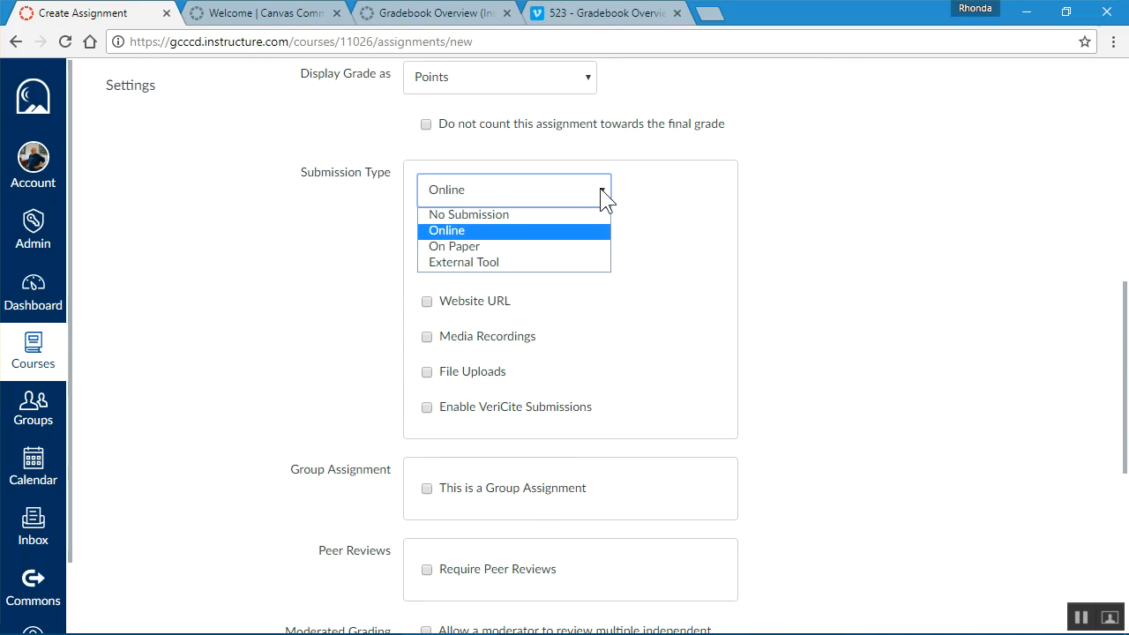
click(539, 215)
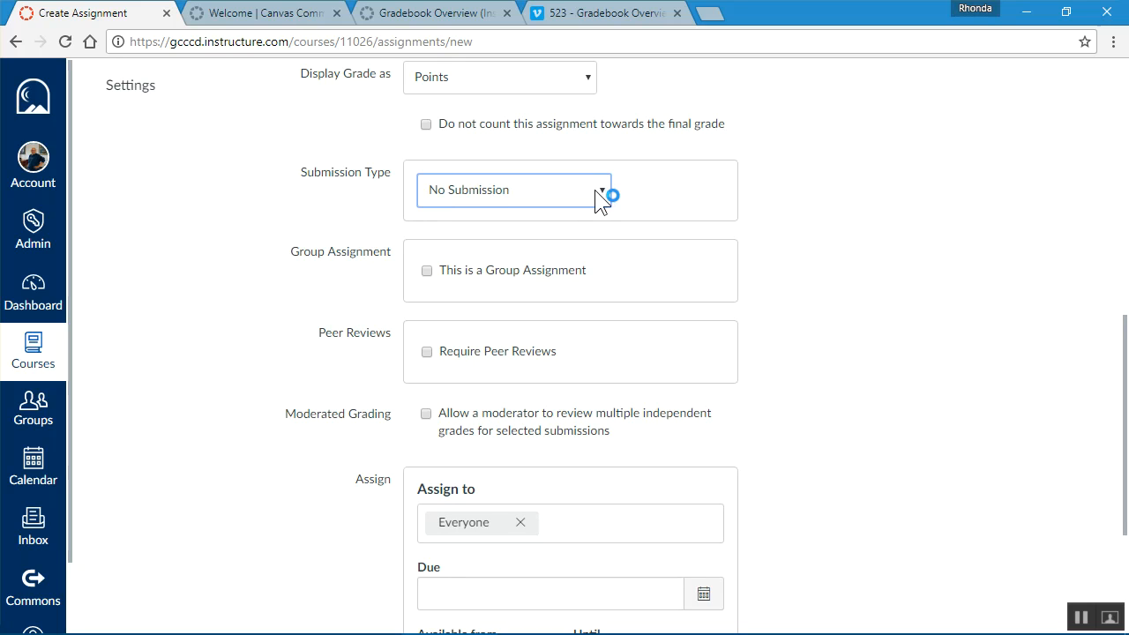
scroll(784, 353, down, 3)
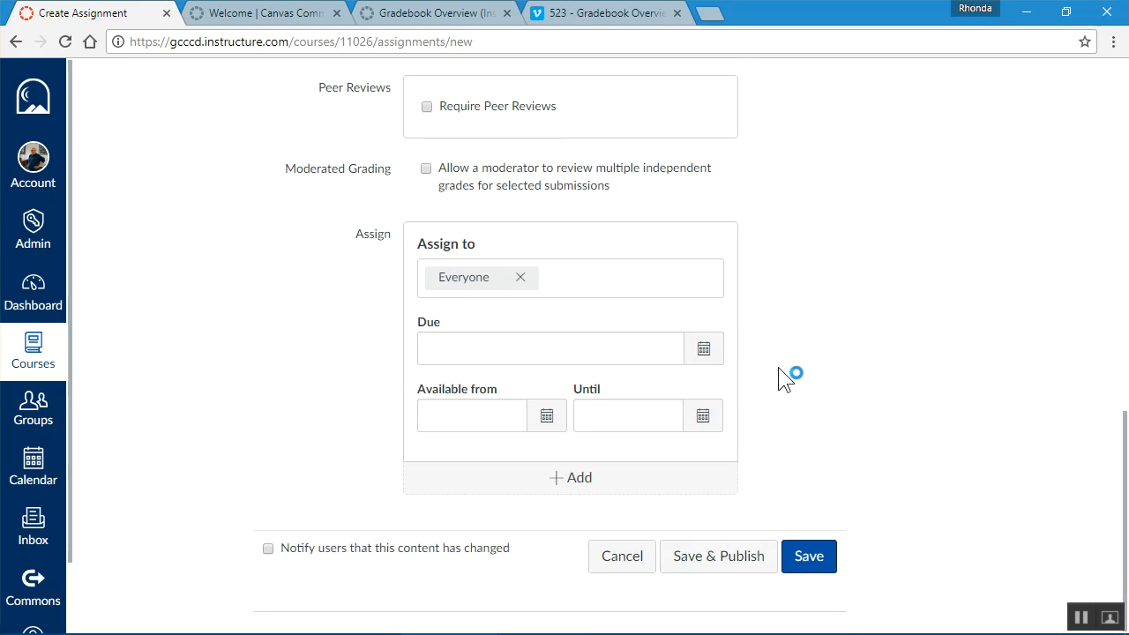
click(632, 562)
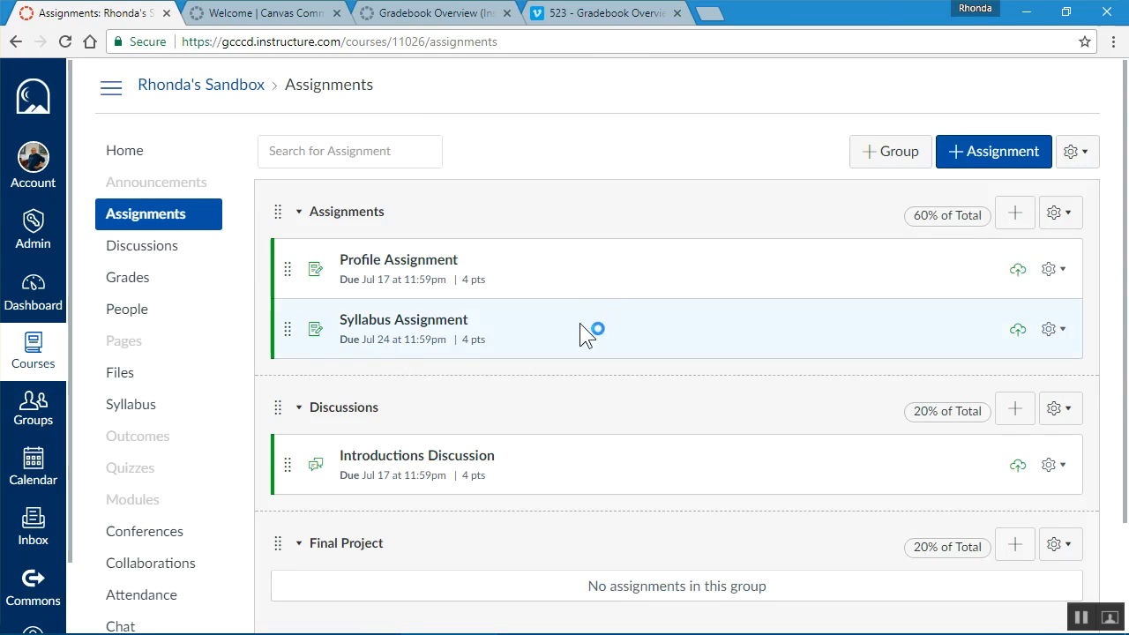
Step: Start a new assignment in the Assignments group and name it with the Gradebook Assignment title copied from Module 2 of the Word outline
click(1015, 213)
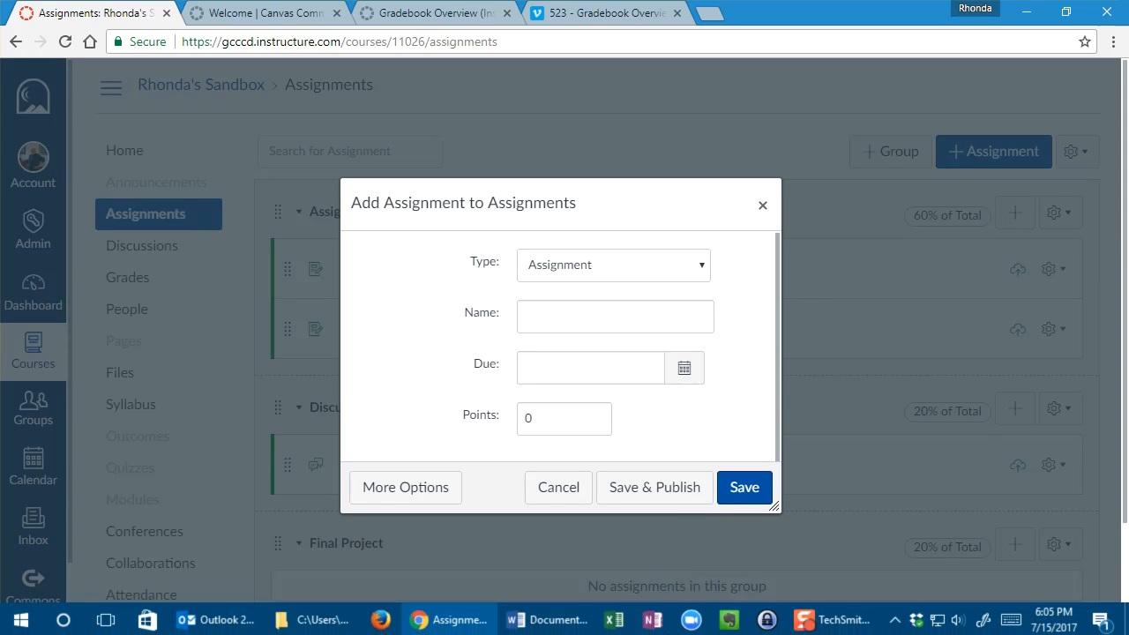
click(546, 616)
drag(911, 401, 747, 401)
key(ctrl+c)
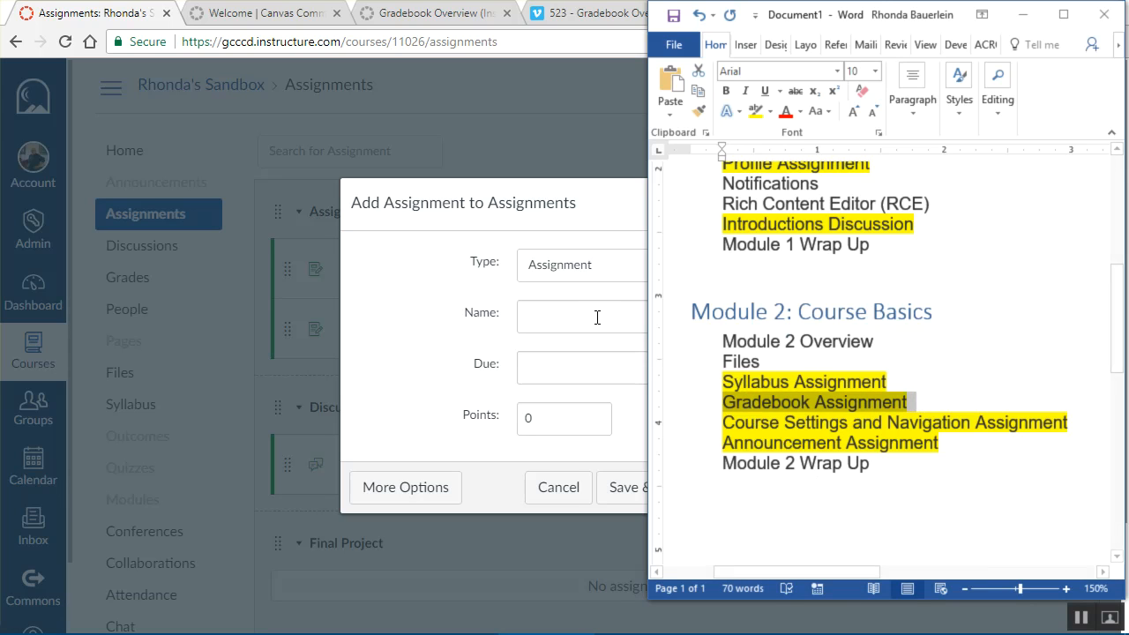
click(593, 316)
key(ctrl+v)
Step: Set the Gradebook Assignment due date to Jul 24, 2017 and its points to 4, and save and publish it
click(684, 369)
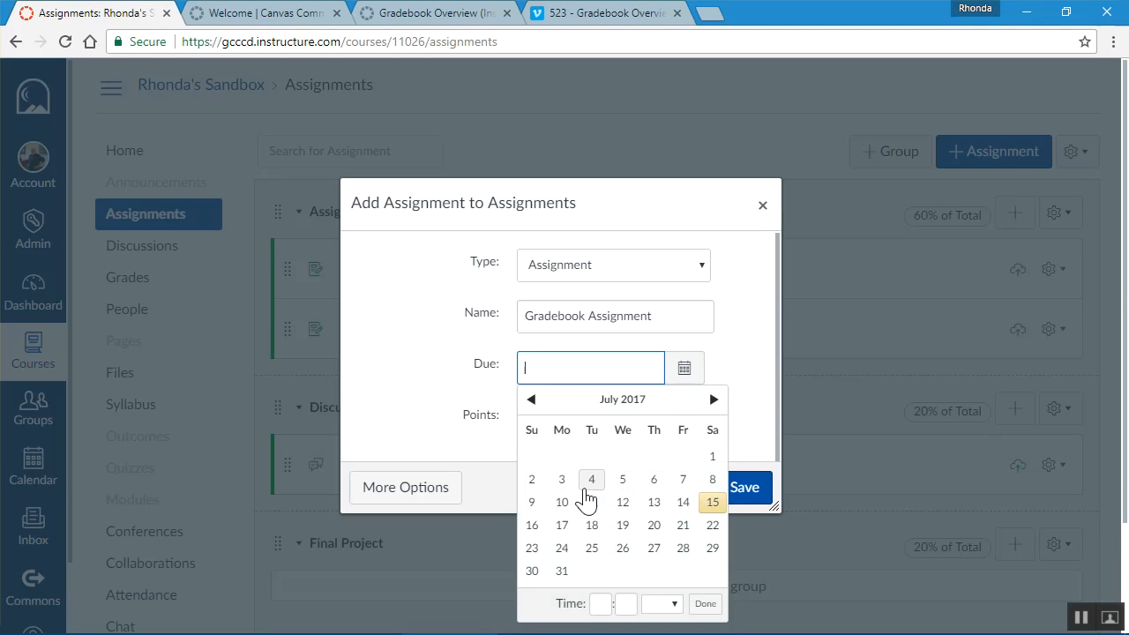
click(562, 548)
click(532, 430)
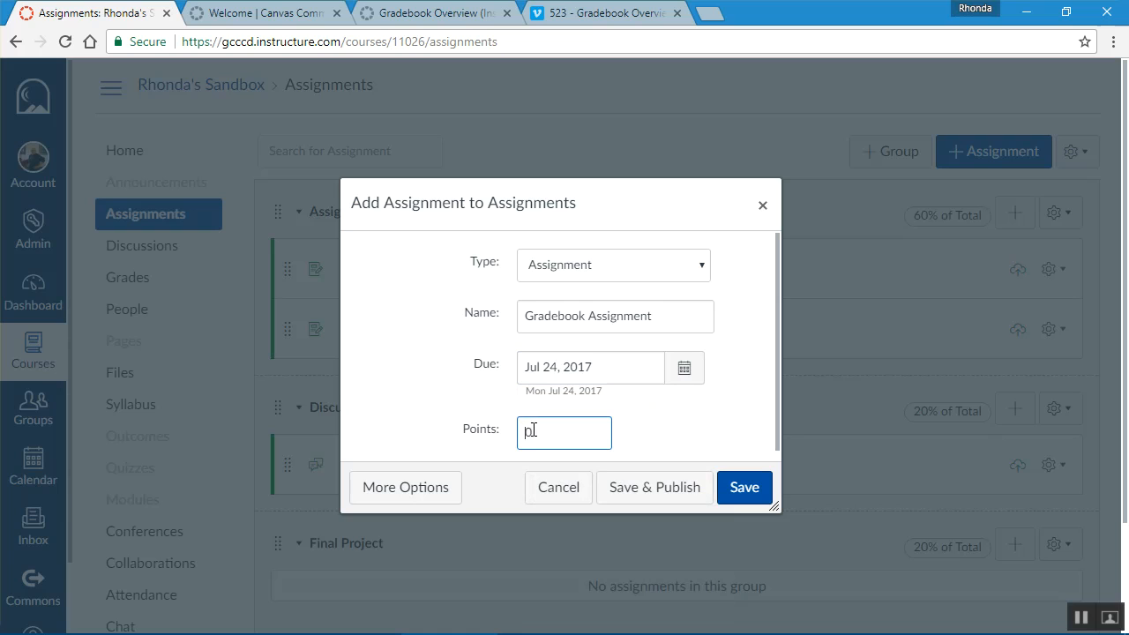
text(4)
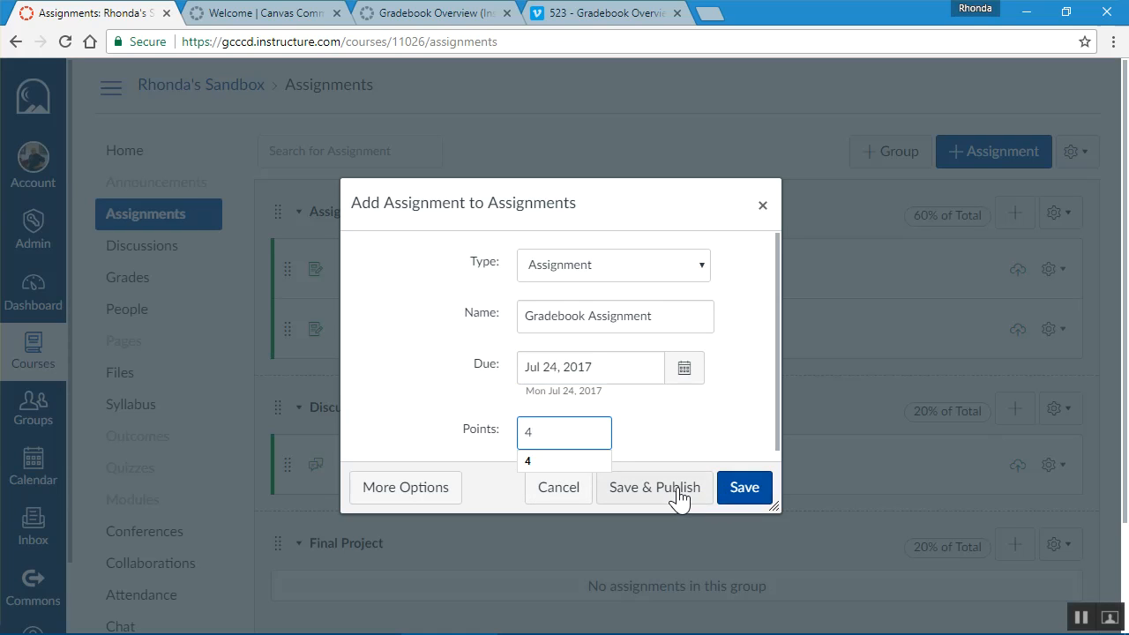
click(676, 494)
Step: Create another entry in the Assignments group, named with the Course Settings and Navigation Assignment title copied from the Word outline
click(1015, 213)
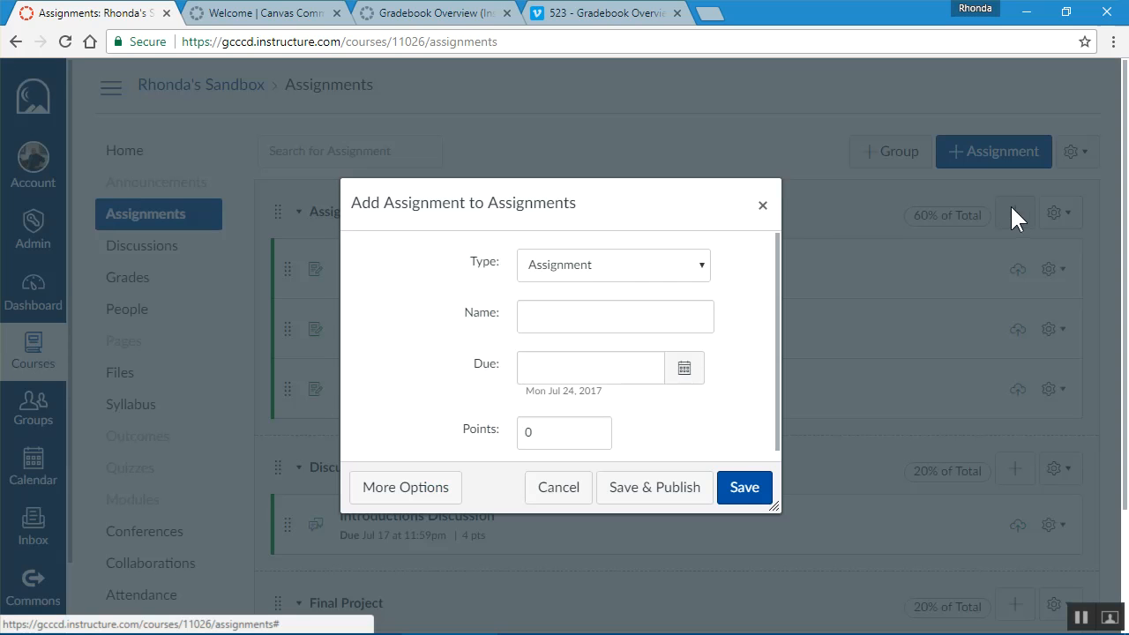
mouse_move(614, 621)
click(572, 624)
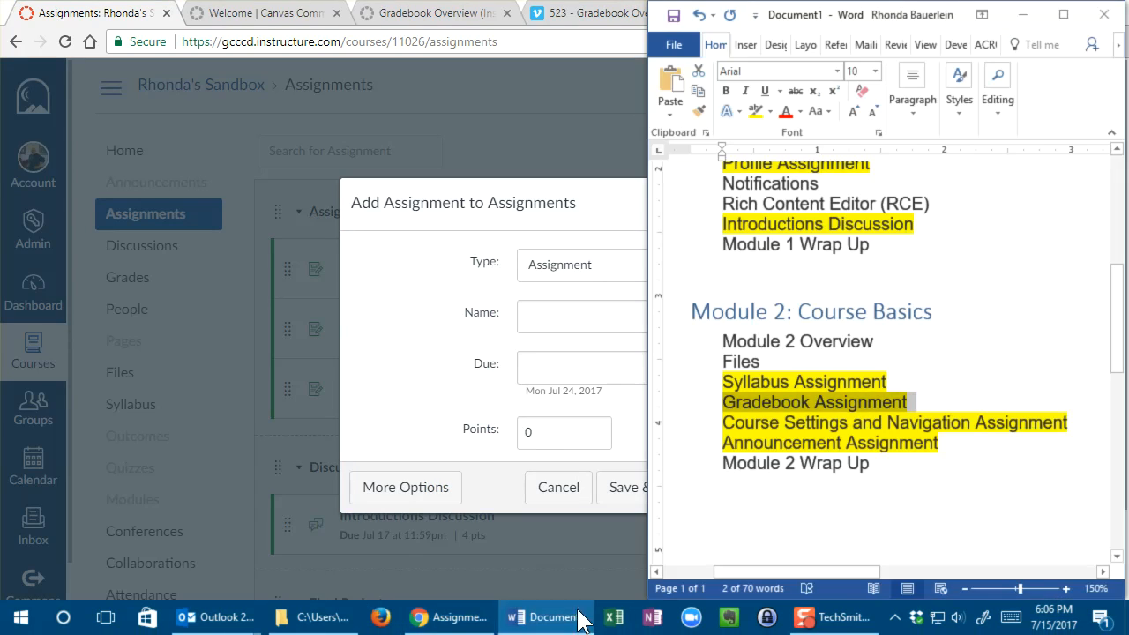
drag(1076, 419, 736, 424)
click(590, 312)
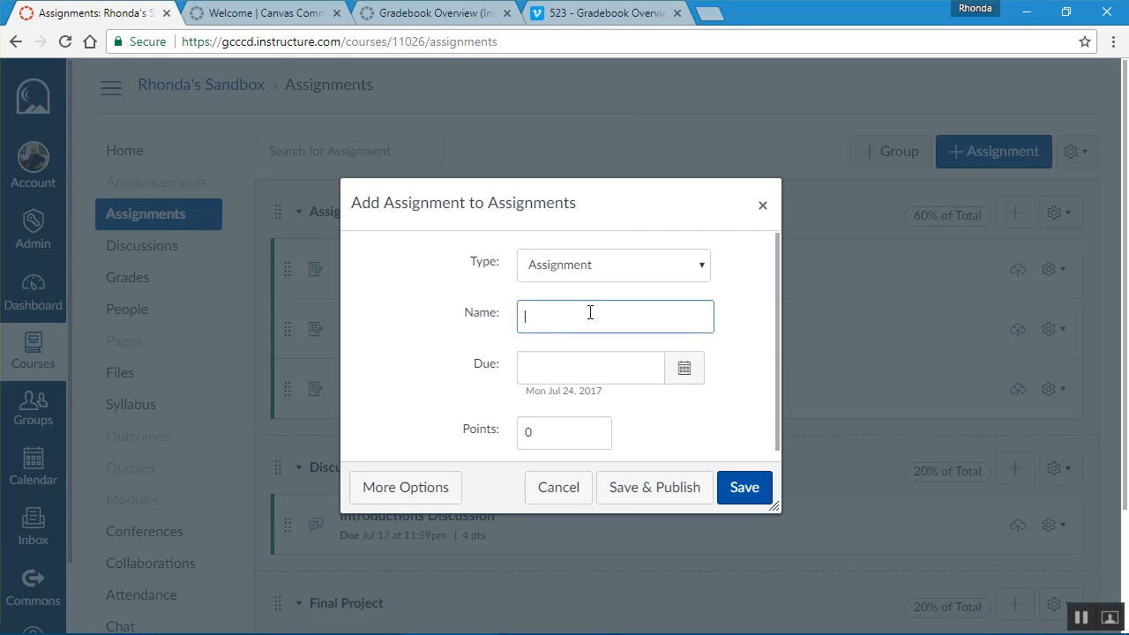
key(ctrl+v)
Step: Set the Course Settings and Navigation Assignment due date to Jul 24, 2017 and its points to 4, and save and publish it
click(682, 375)
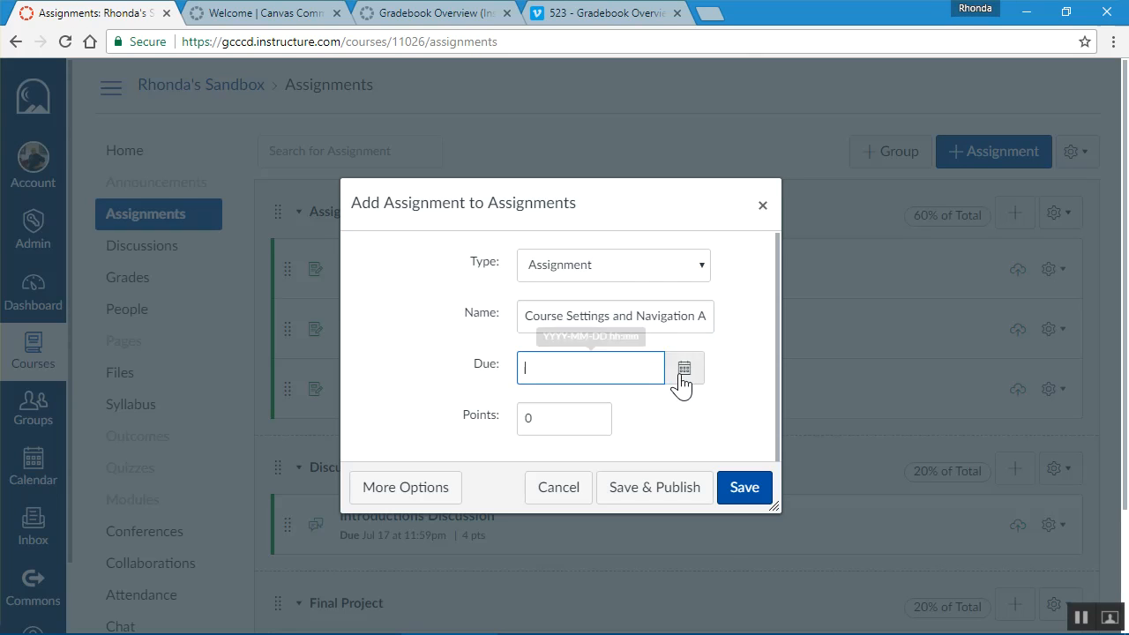
click(564, 550)
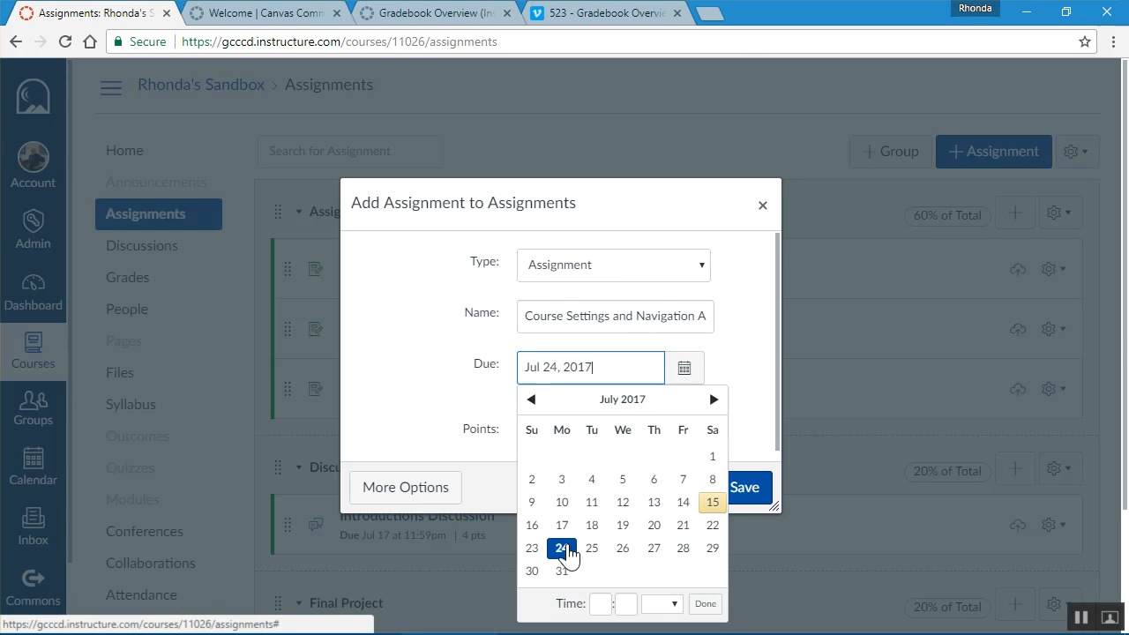
click(479, 403)
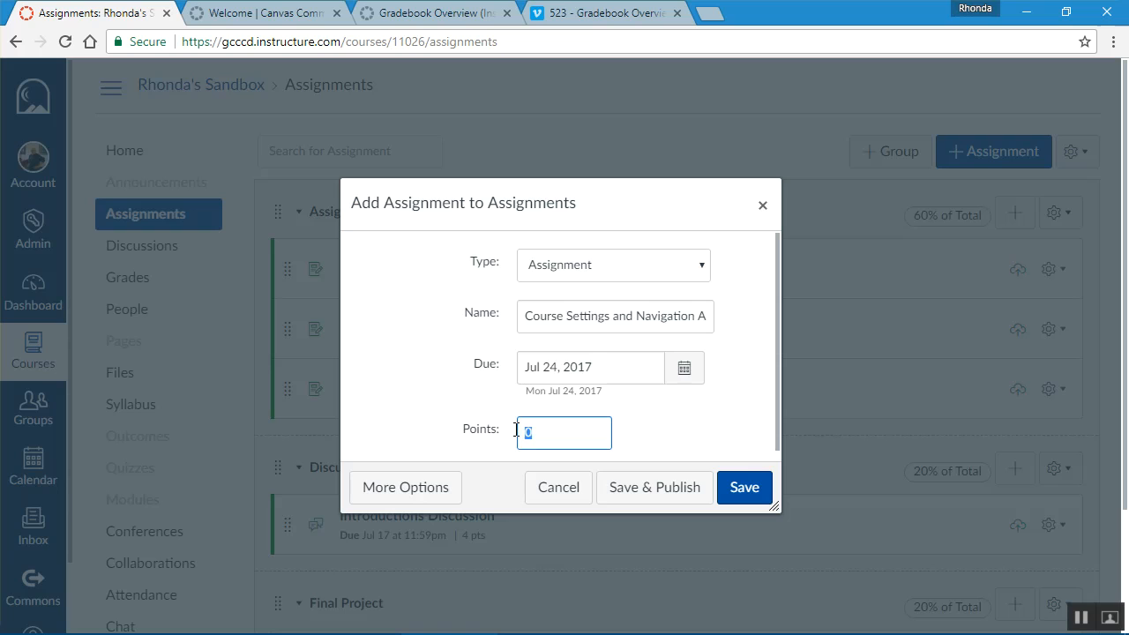
text(4)
click(745, 485)
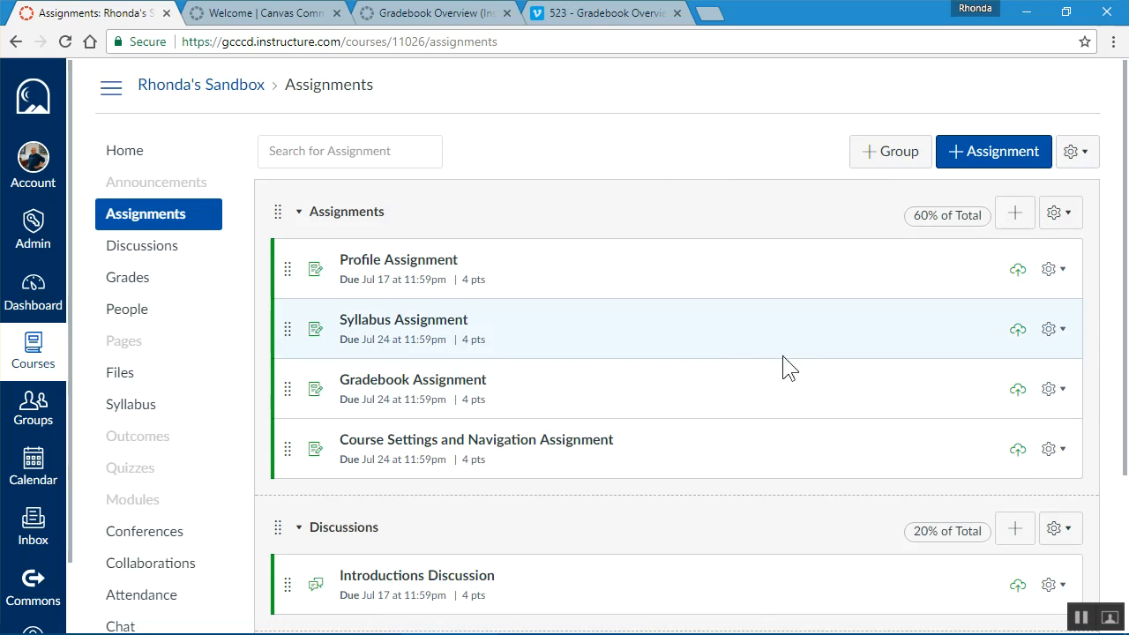
Step: Copy the Announcement Assignment title from the Word outline and use it to name a new assignment in the Canvas Assignments group
click(574, 617)
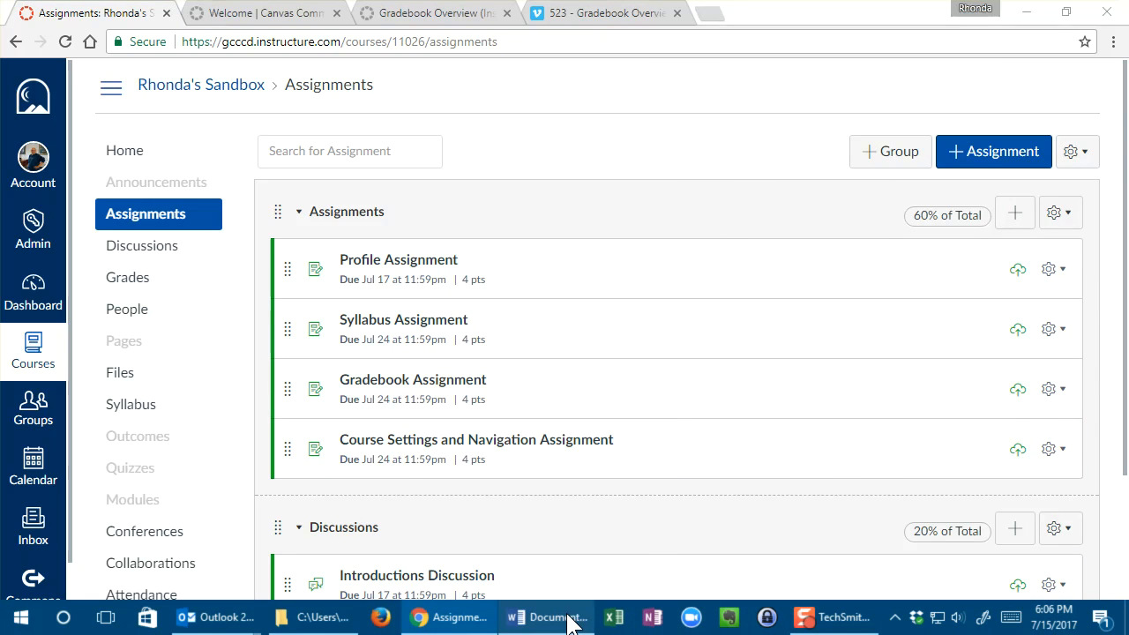
drag(942, 442, 721, 442)
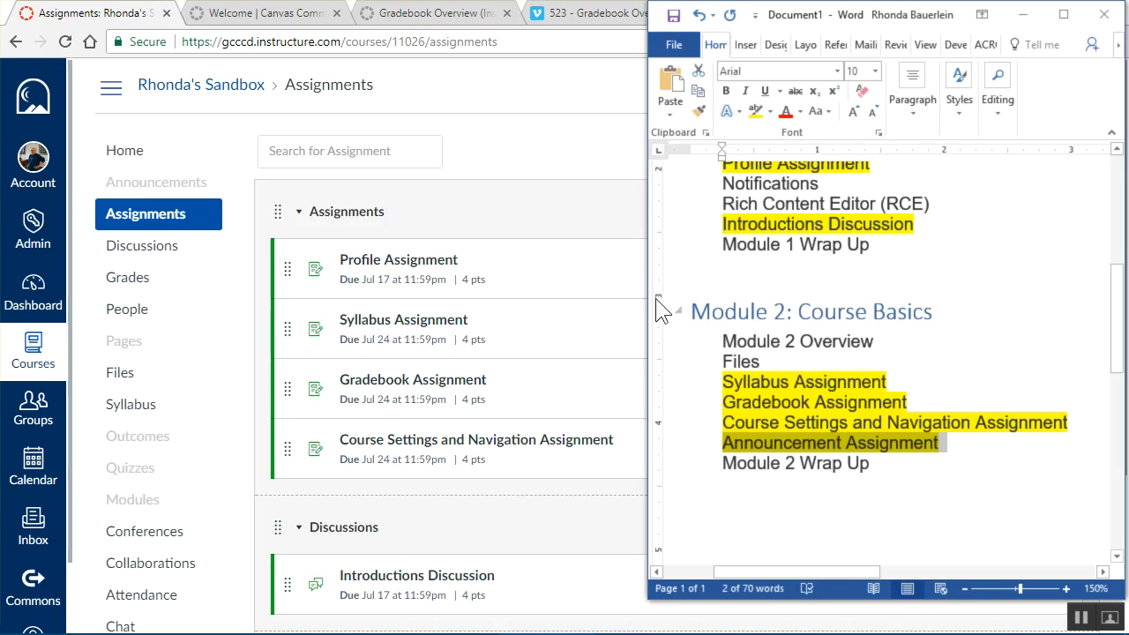
click(564, 209)
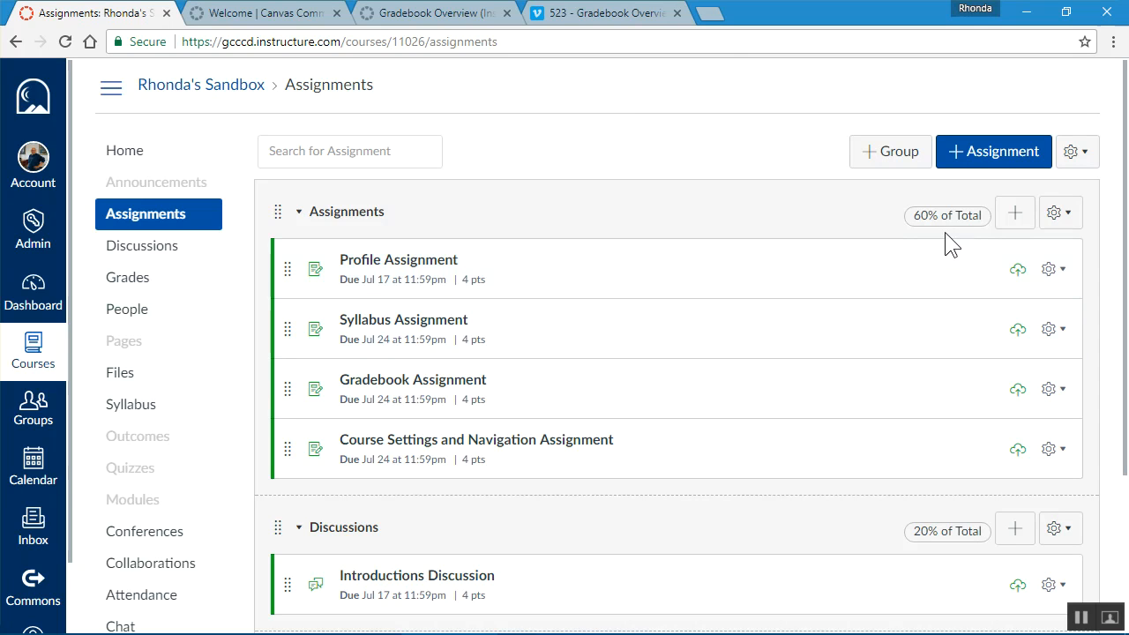
click(1014, 216)
click(582, 321)
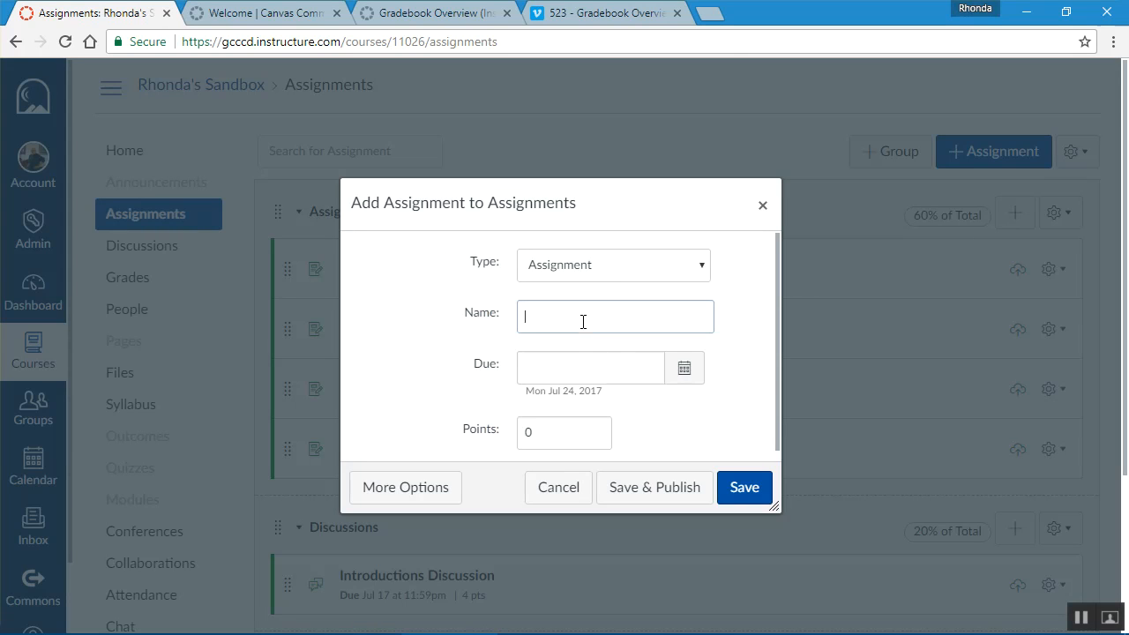
key(ctrl+v)
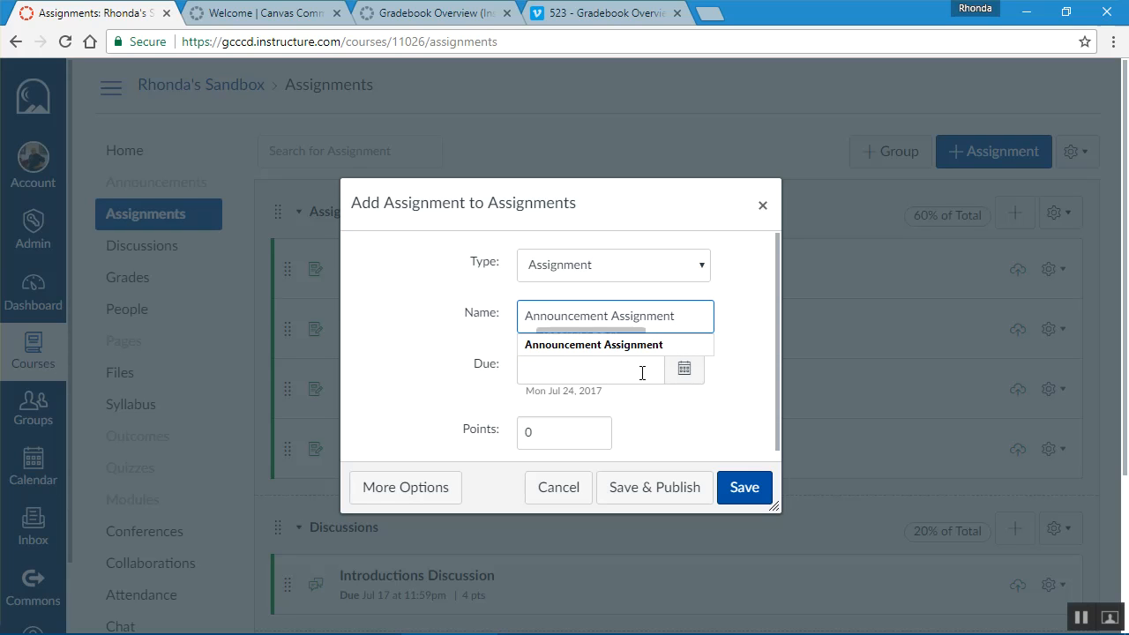
Step: Set the Announcement Assignment due date to Jul 24, 2017 and its points to 4, and save and publish it
click(684, 370)
click(561, 547)
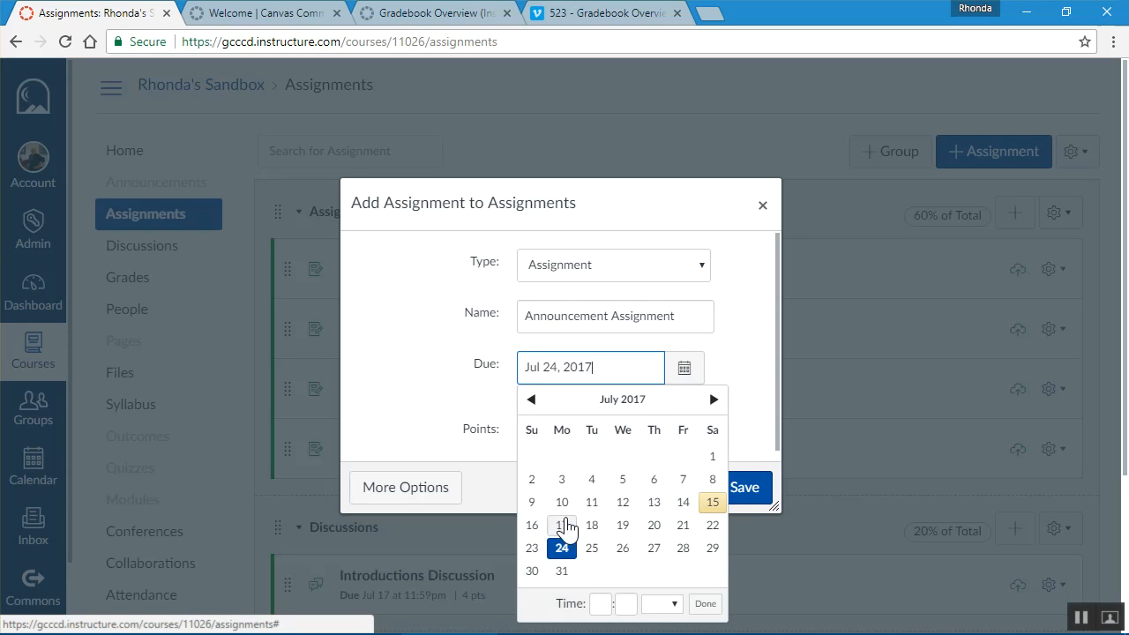
click(502, 449)
text(4)
click(681, 486)
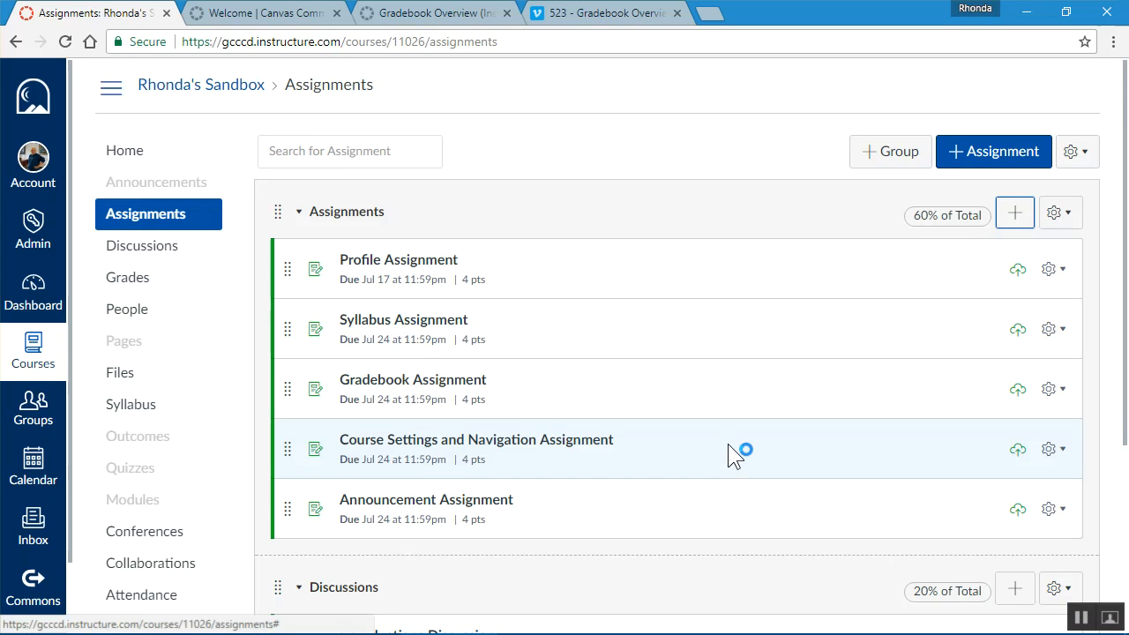
Step: Review the entries and weights of the Assignments, Discussions and Final Project groups
scroll(729, 450, down, 1)
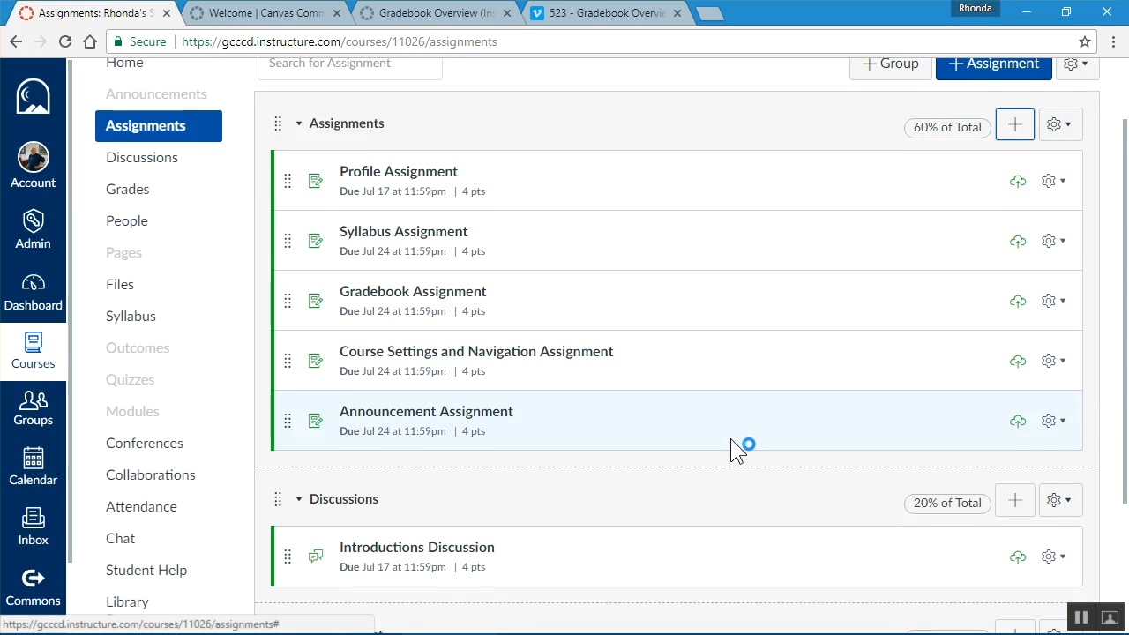
scroll(730, 450, down, 1)
scroll(731, 438, down, 1)
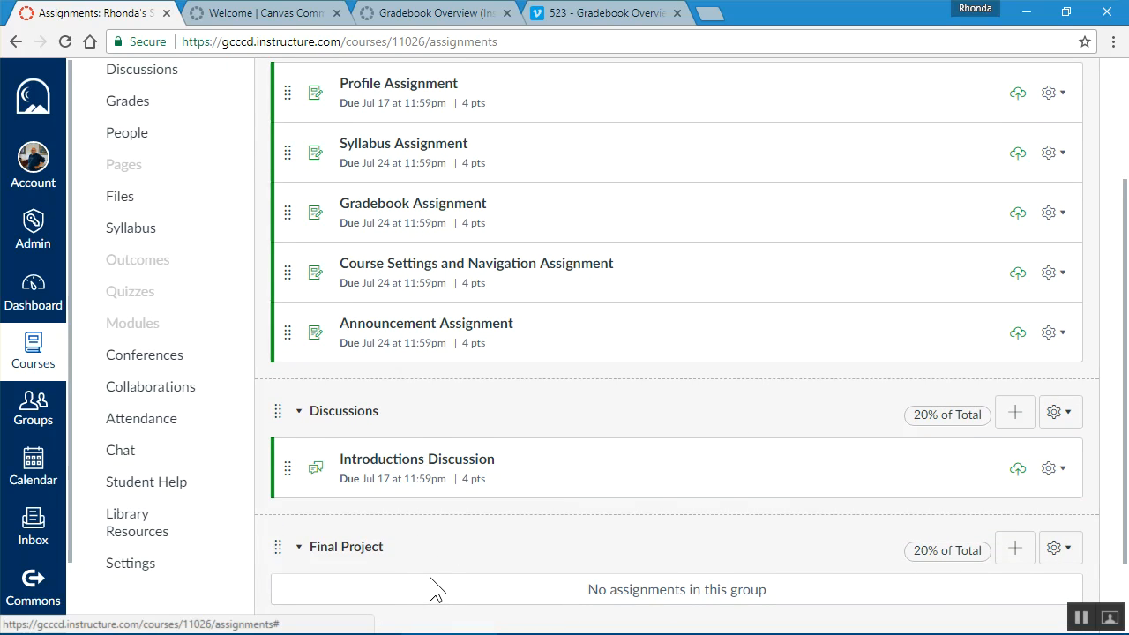
scroll(432, 589, up, 4)
scroll(532, 368, down, 5)
scroll(527, 472, up, 5)
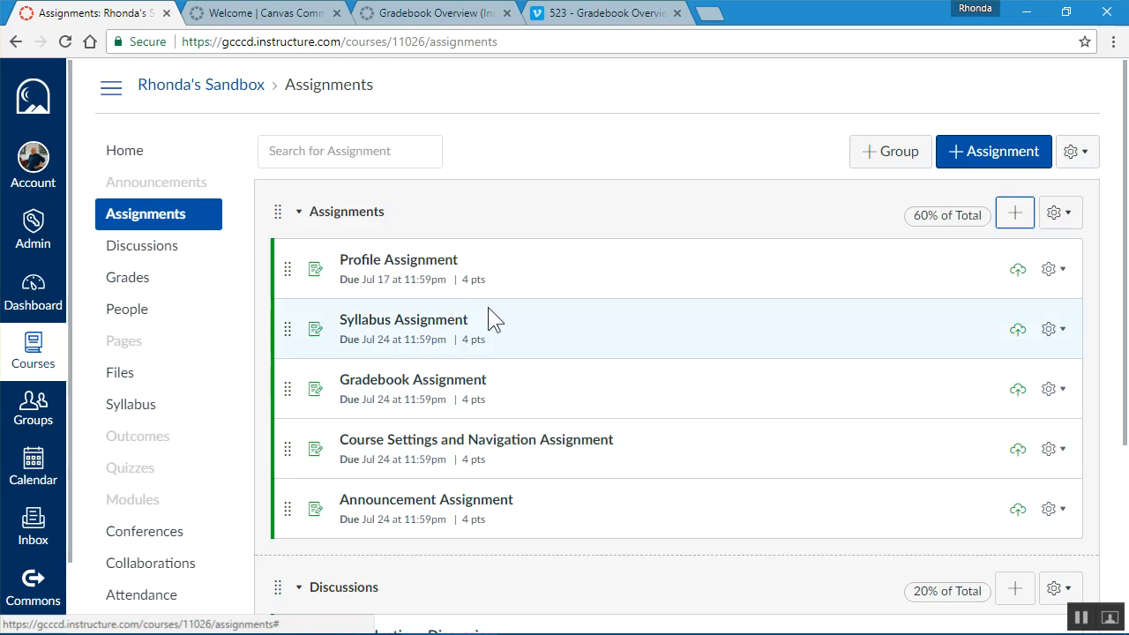
Step: Open the course gradebook and examine its assignment columns, weighted group columns and total column
click(131, 280)
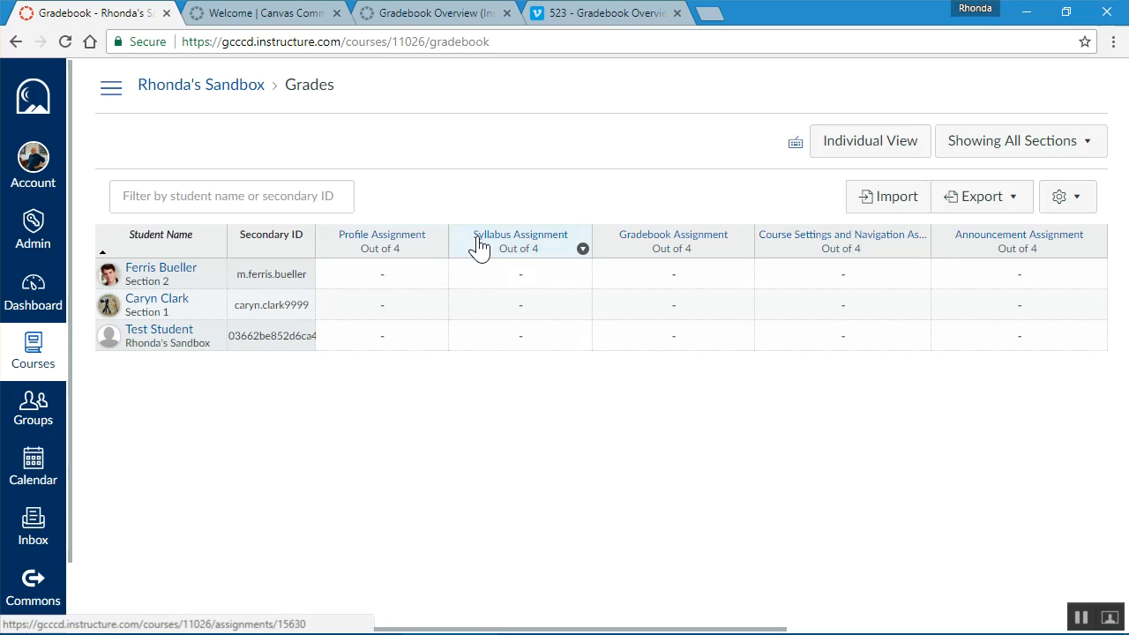
drag(598, 631, 1011, 628)
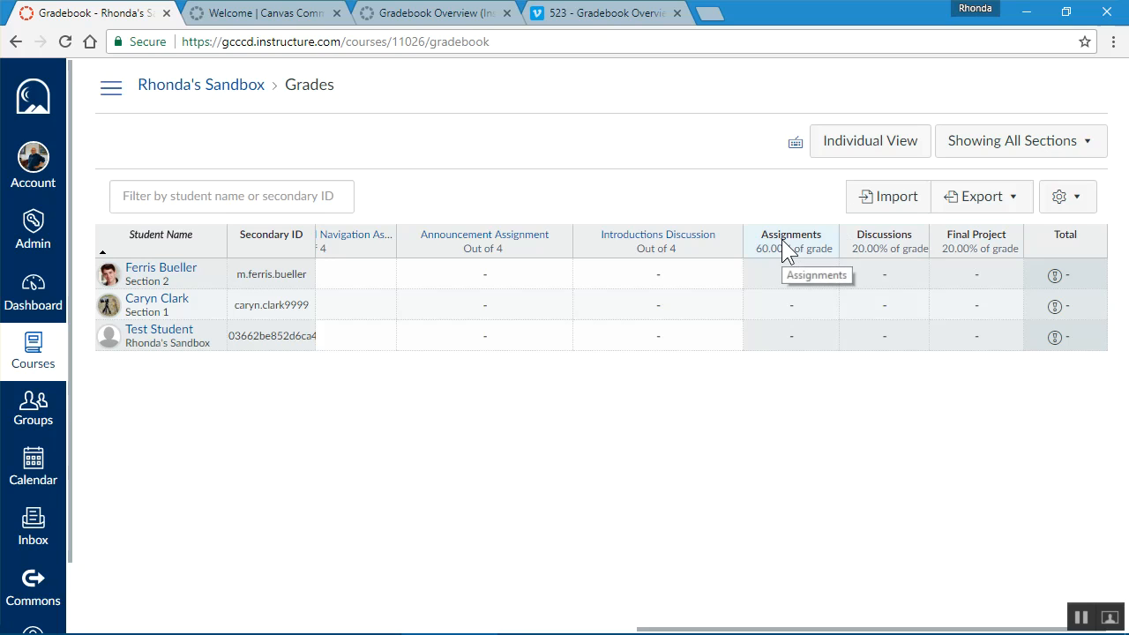
drag(930, 630, 450, 622)
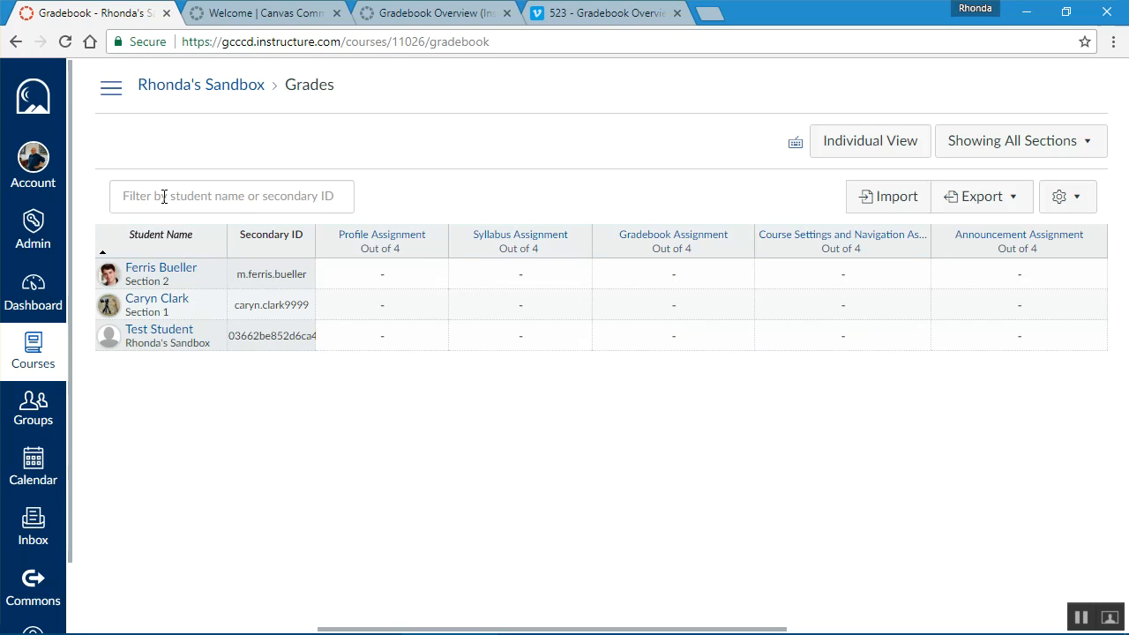
Step: Toggle the course navigation menu beside the gradebook several times and leave it shown
click(111, 89)
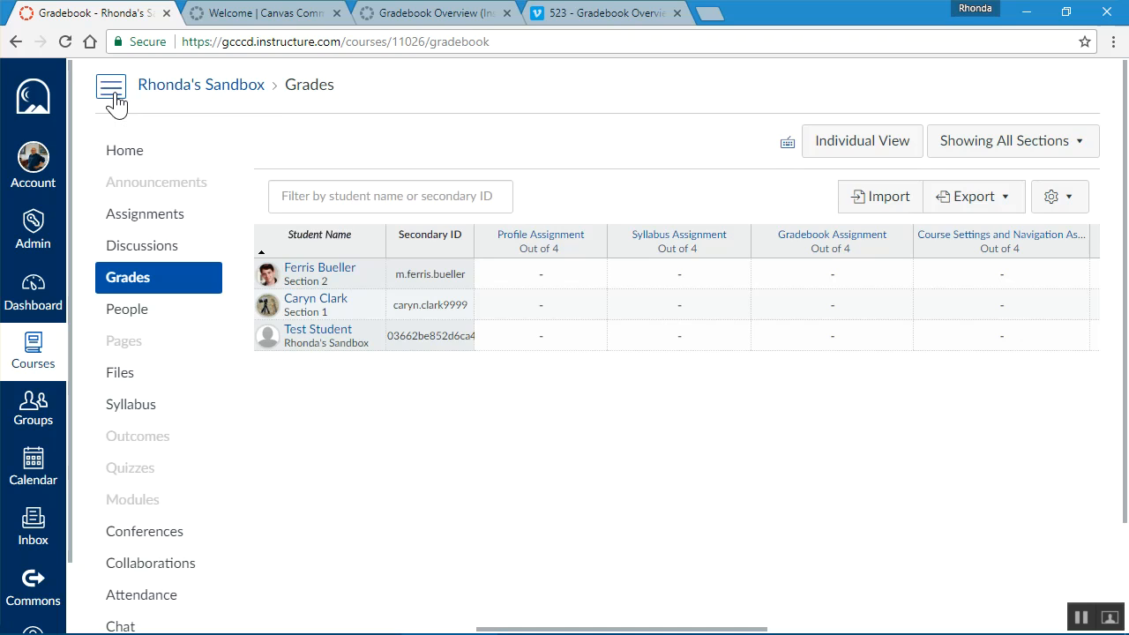
click(113, 95)
click(112, 95)
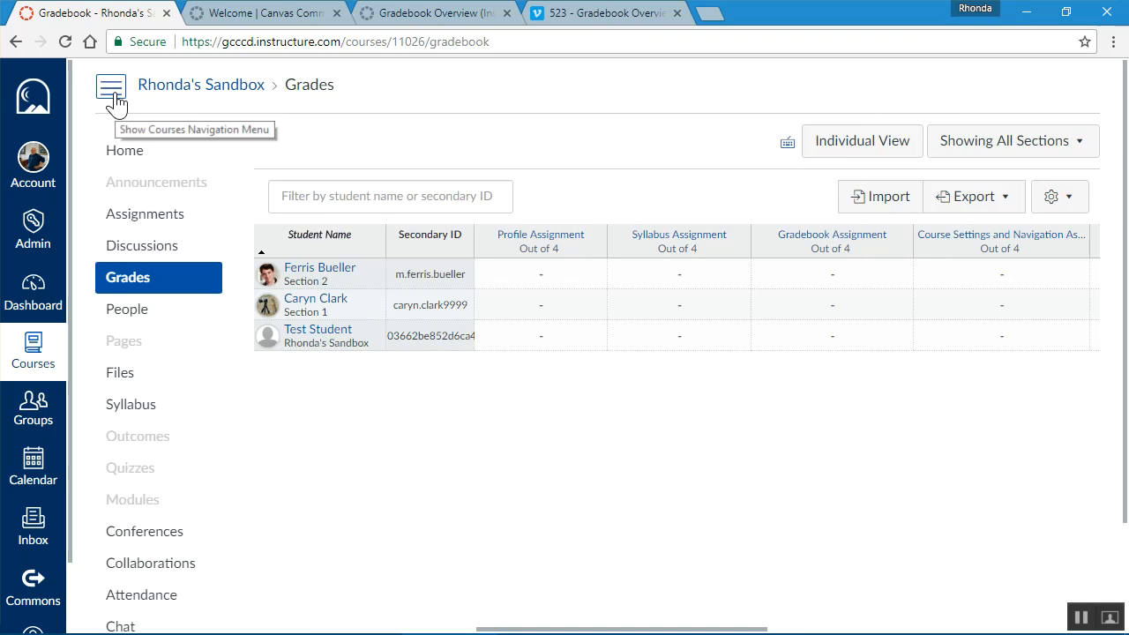
click(113, 95)
click(113, 95)
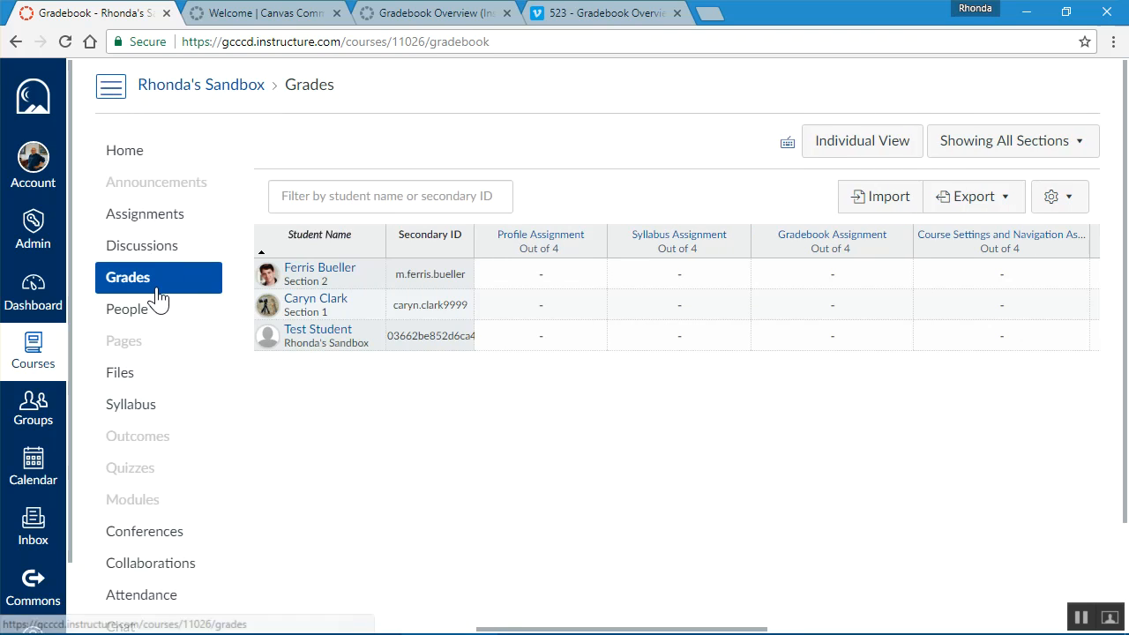
Step: Visit the course home page and return to the Assignments page to view the assignment groups
click(131, 162)
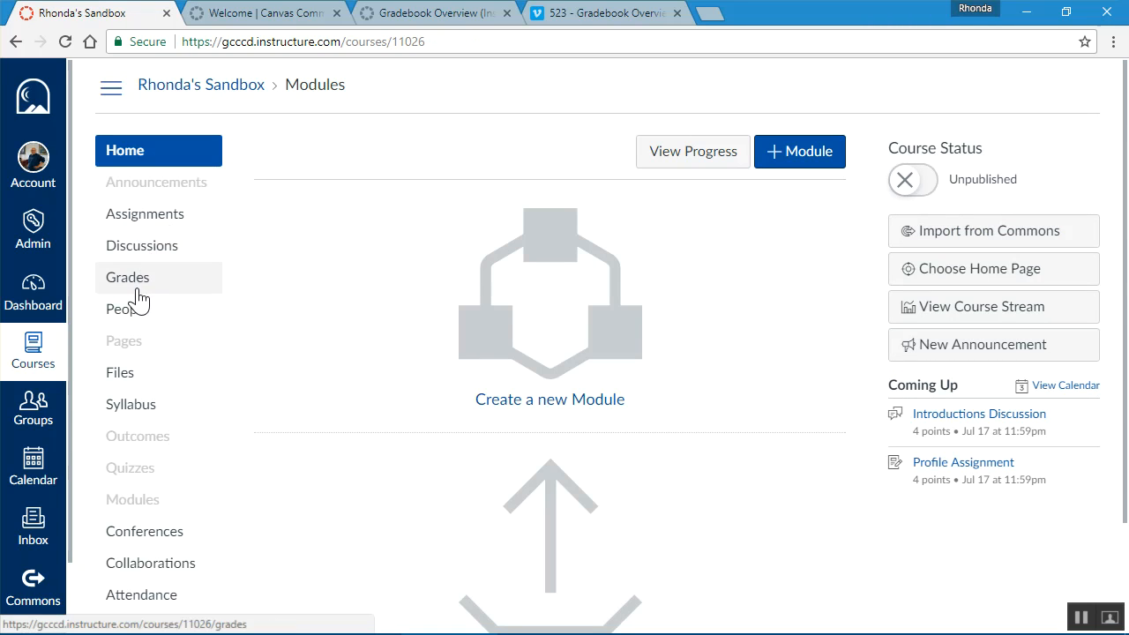
click(155, 216)
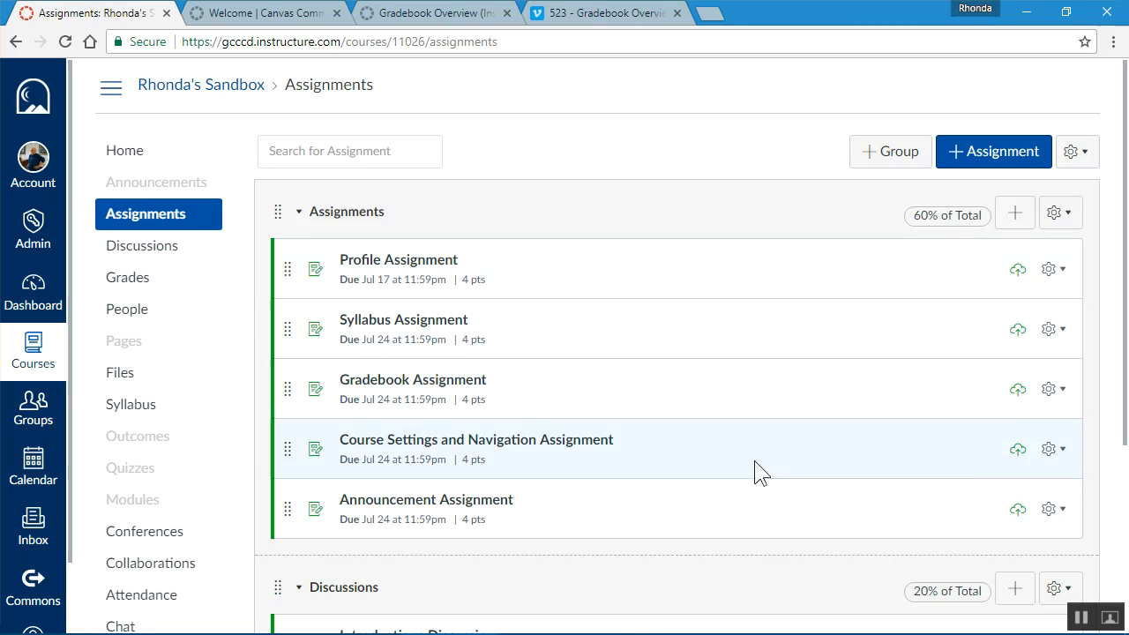
scroll(842, 530, down, 1)
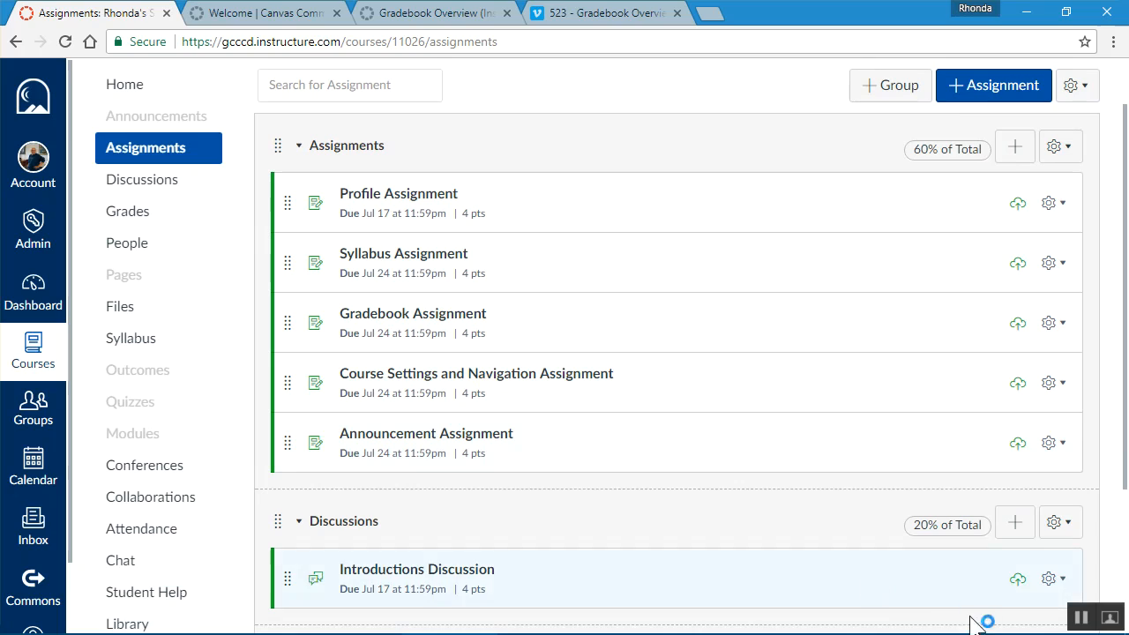